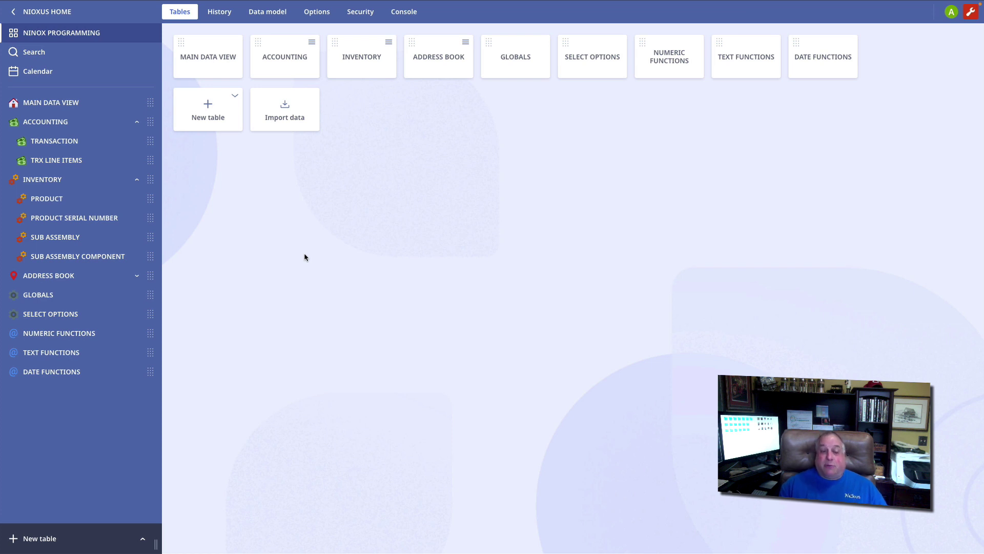
{"action": "left_click", "coordinate": [59, 143]}
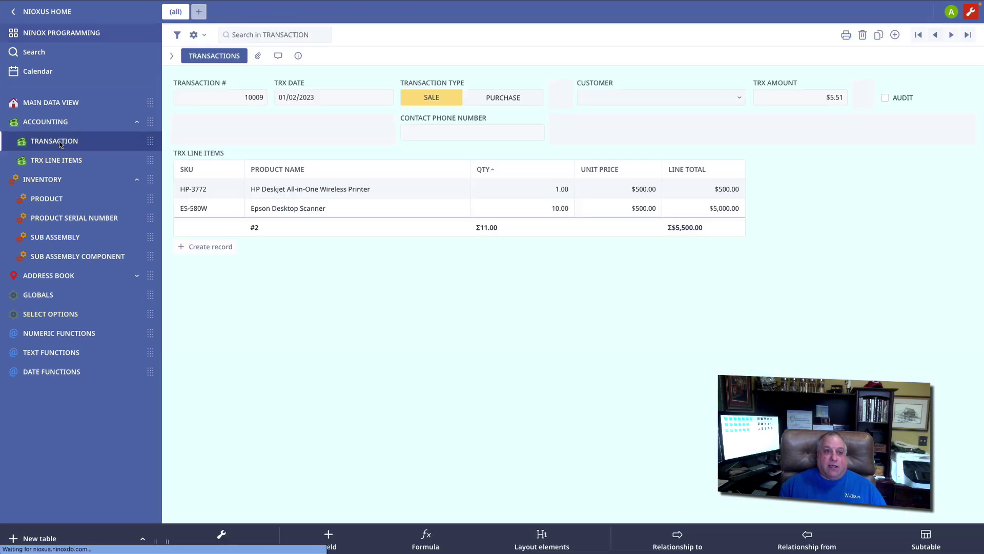
{"action": "left_click", "coordinate": [465, 81]}
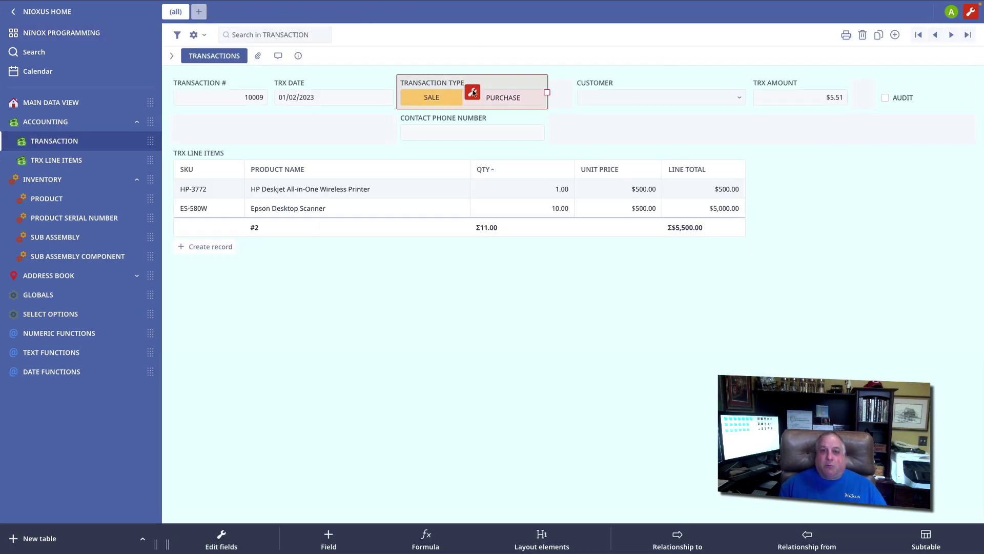
{"action": "left_click", "coordinate": [474, 93]}
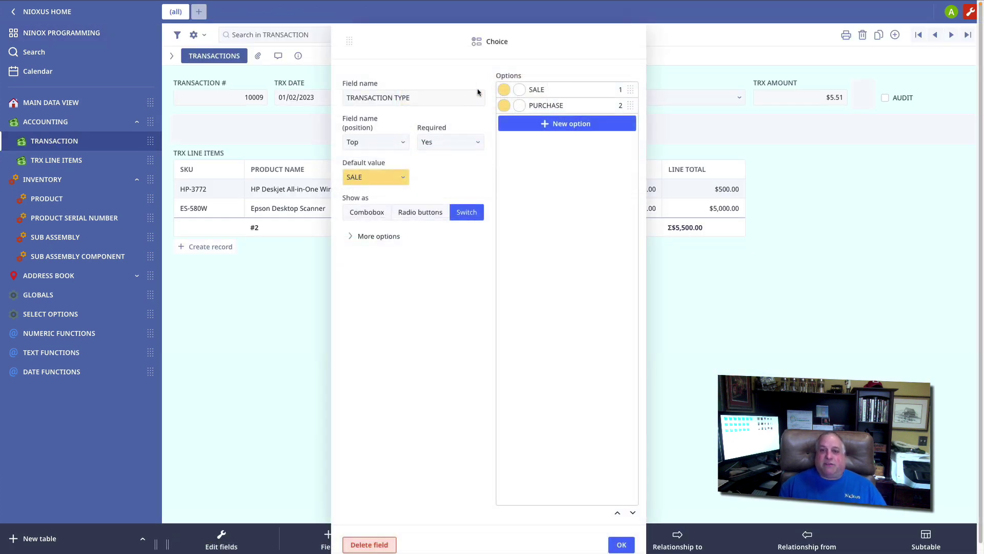
{"action": "left_click", "coordinate": [523, 127]}
{"action": "left_click", "coordinate": [534, 190]}
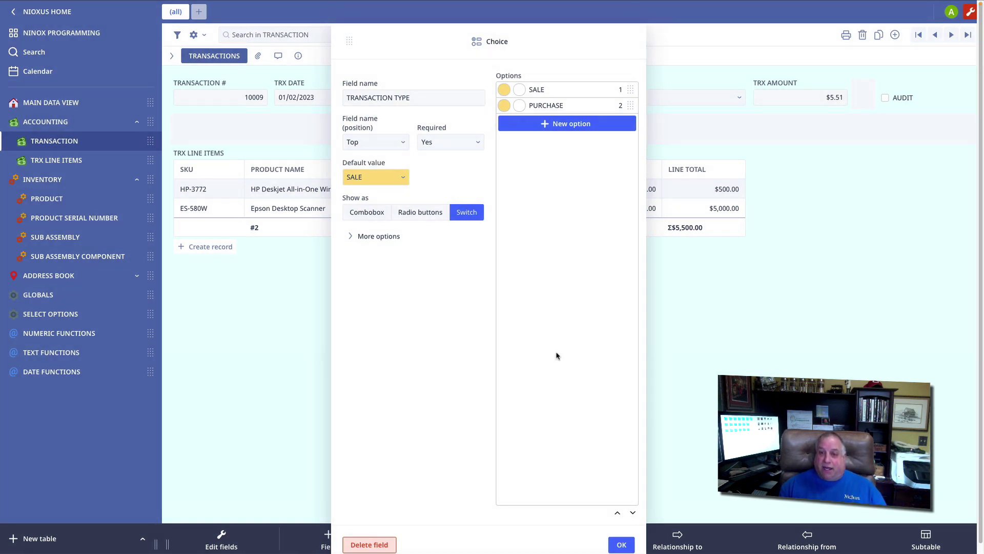
{"action": "left_click", "coordinate": [622, 545]}
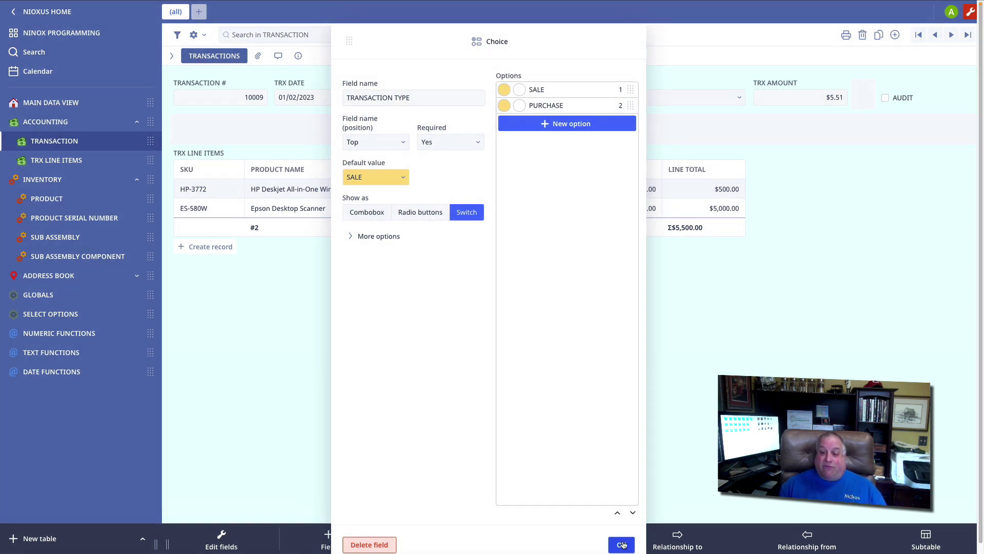
{"action": "left_click", "coordinate": [970, 13]}
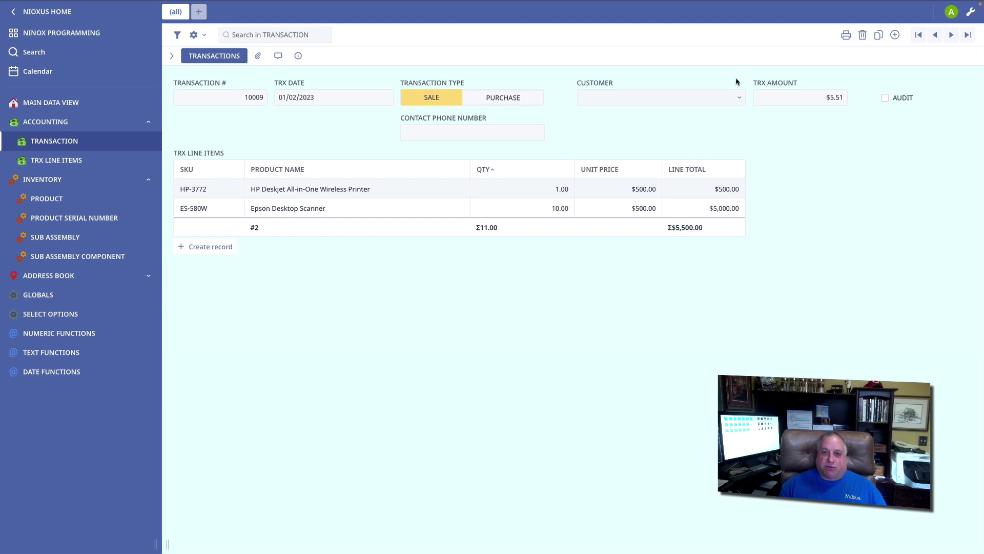
{"action": "left_click", "coordinate": [971, 12]}
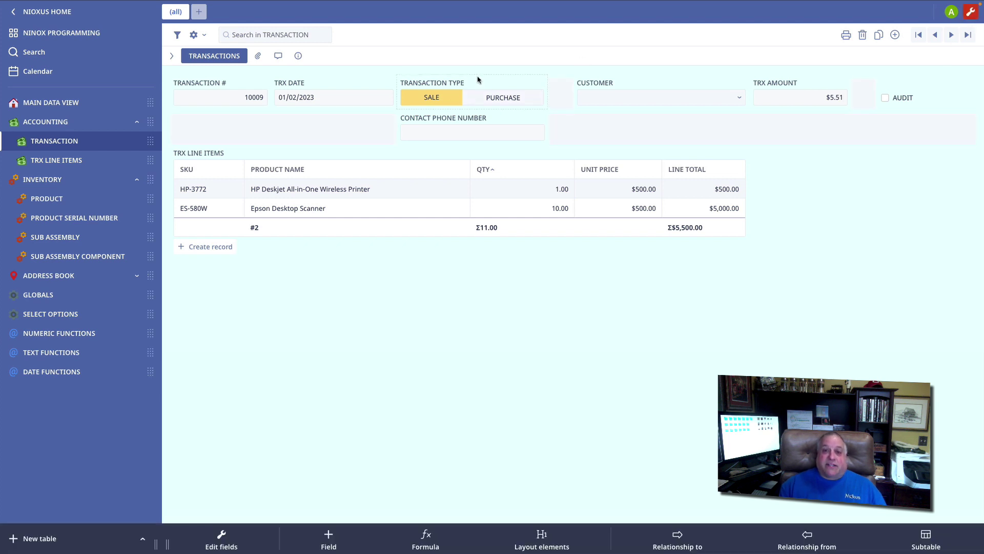
{"action": "left_click", "coordinate": [470, 95]}
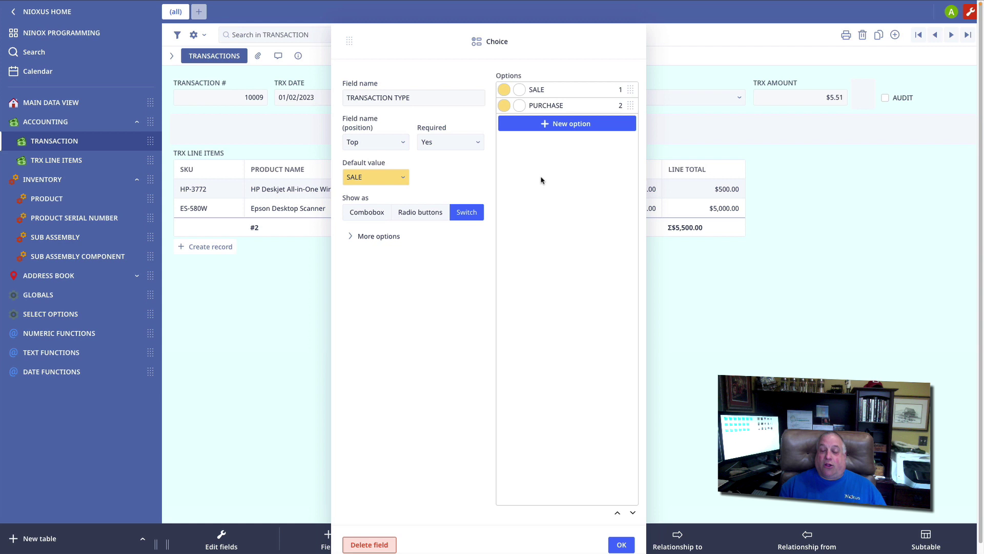
{"action": "key", "text": "Return"}
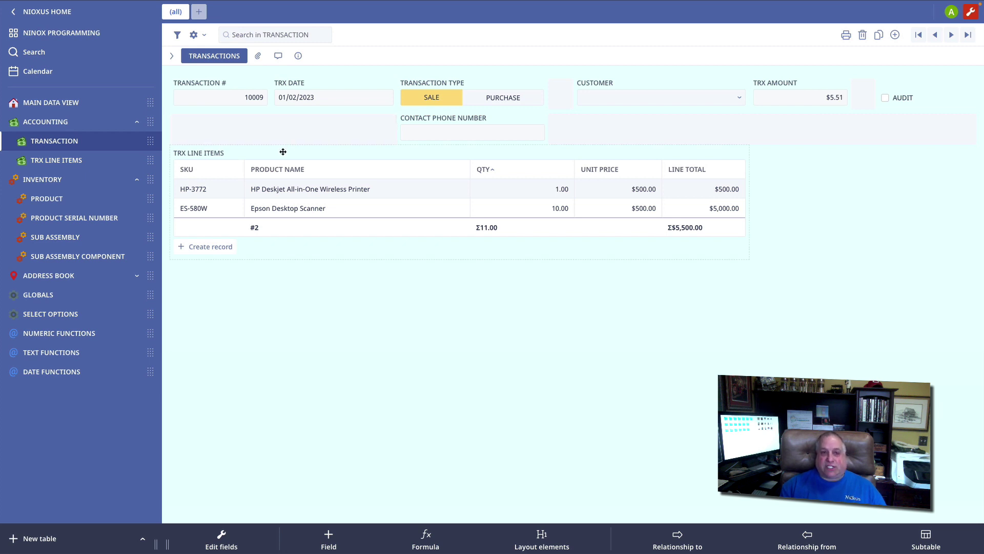
{"action": "left_click", "coordinate": [210, 247]}
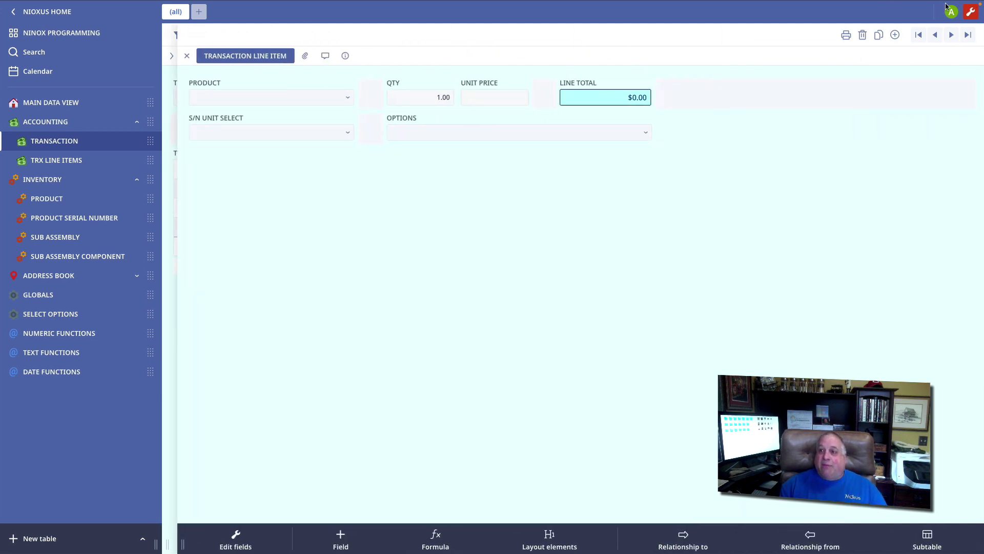
{"action": "left_click", "coordinate": [970, 13]}
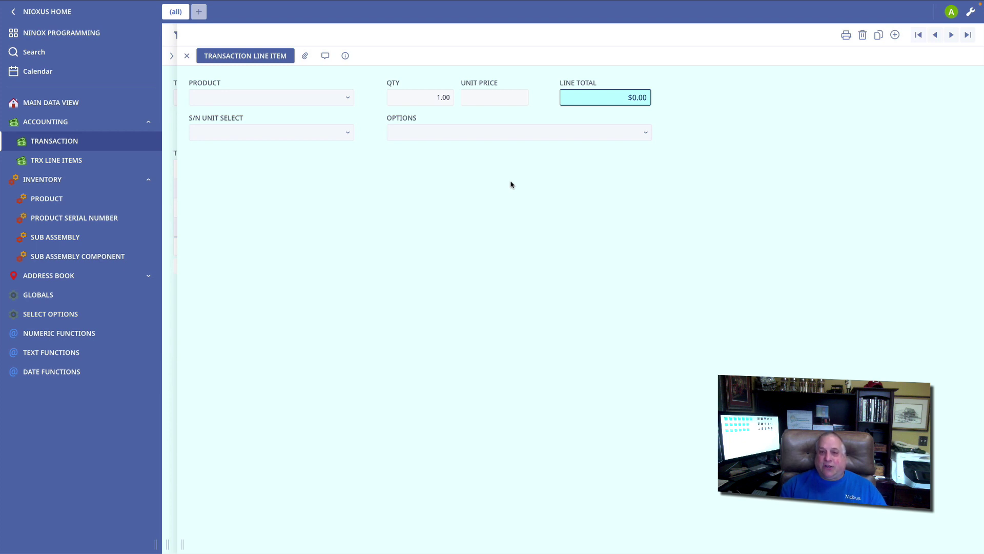
{"action": "left_click", "coordinate": [237, 97]}
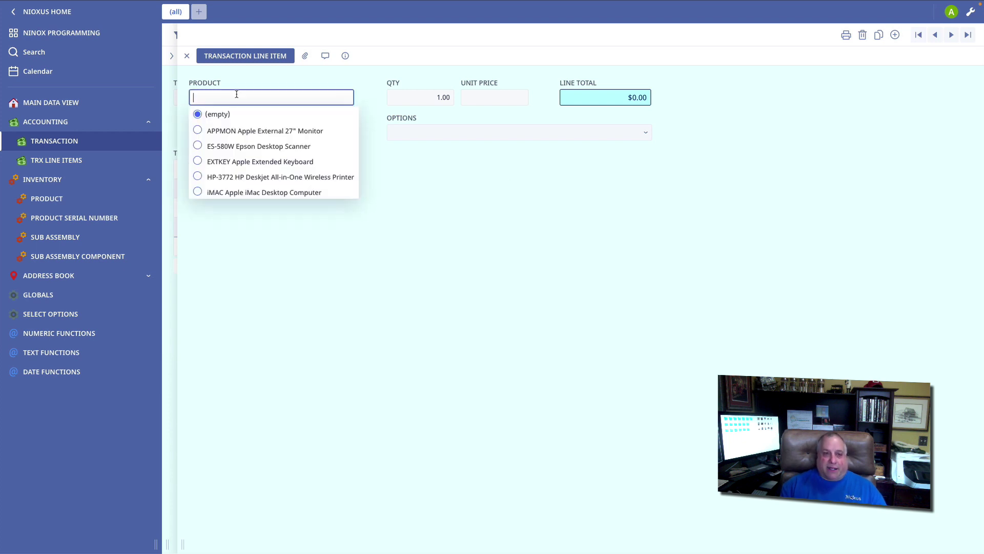
{"action": "left_click", "coordinate": [238, 193]}
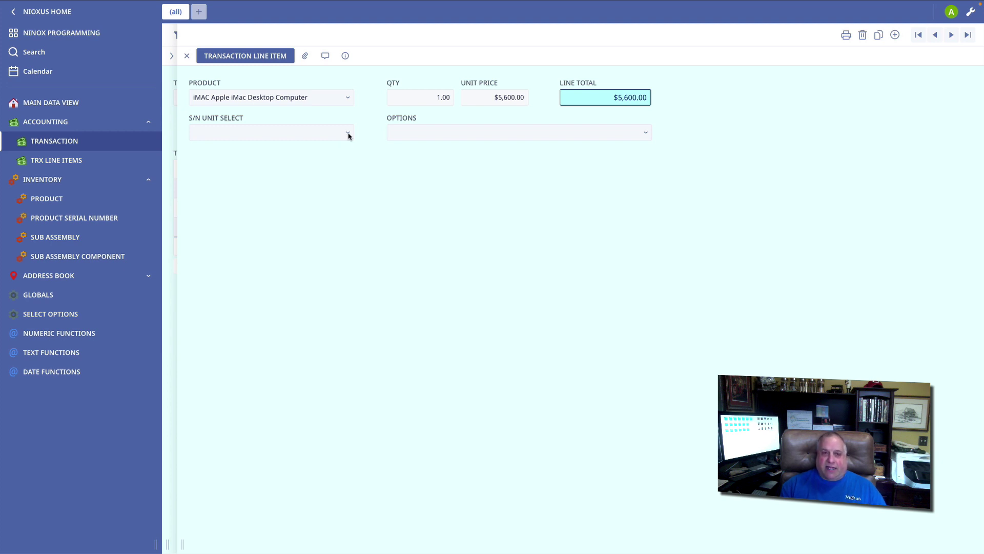
{"action": "left_click", "coordinate": [348, 134]}
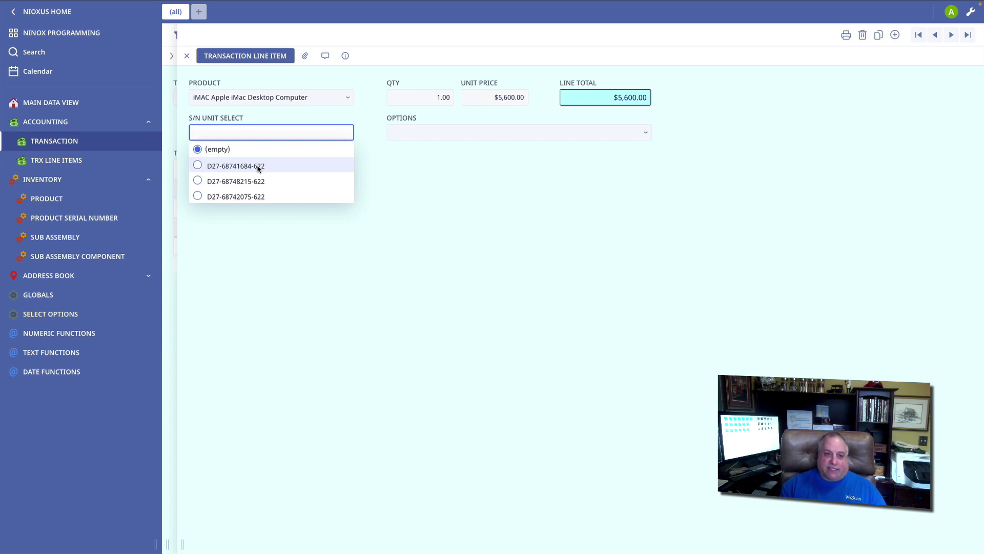
{"action": "left_click", "coordinate": [249, 181]}
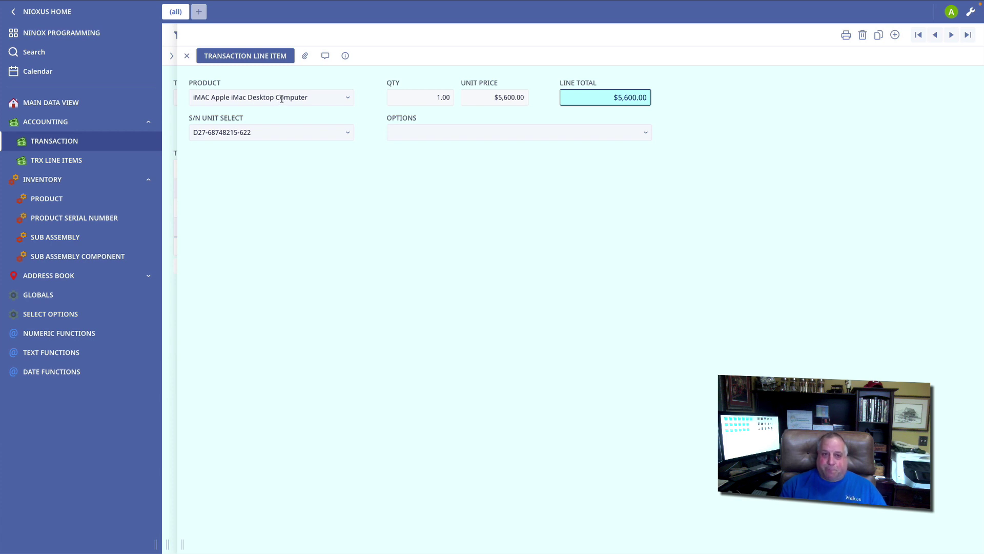
Step: Add a new serial number unit, 321654987, to the iMac product
{"action": "left_click", "coordinate": [186, 56]}
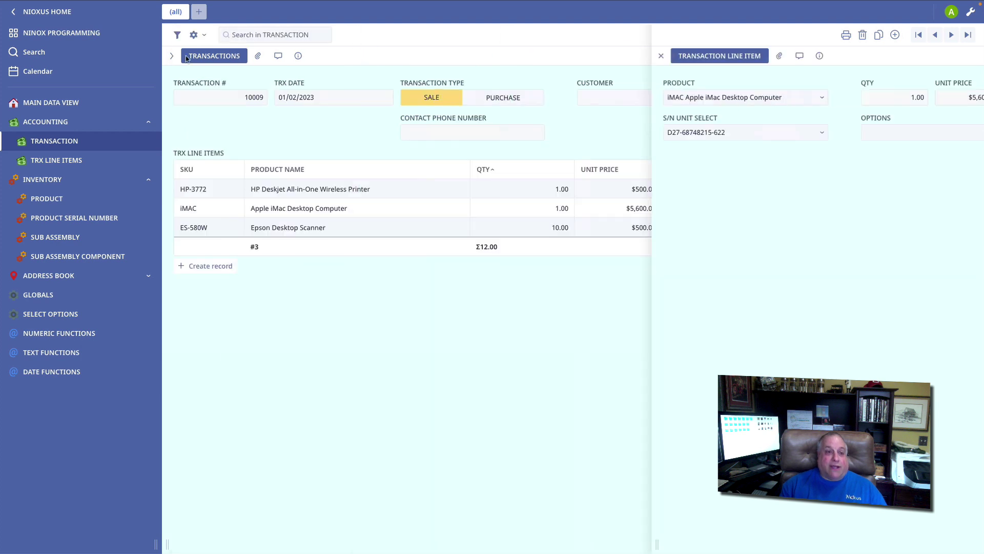
{"action": "left_click", "coordinate": [60, 200]}
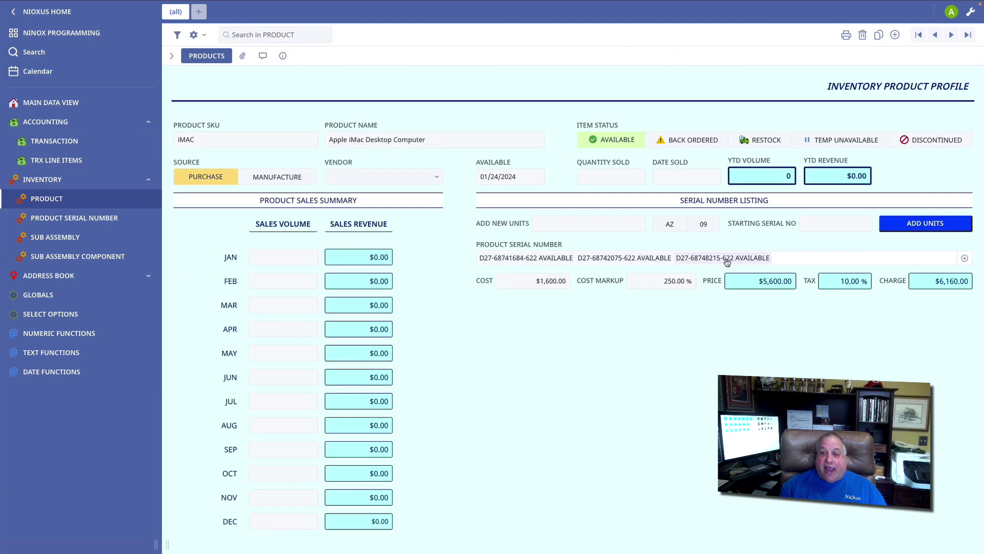
{"action": "left_click", "coordinate": [964, 259]}
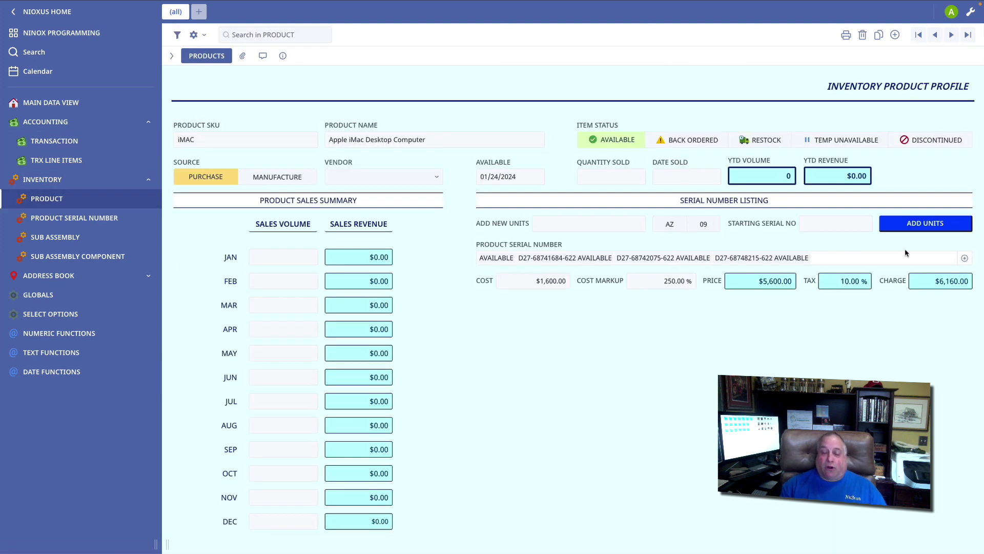
{"action": "left_click", "coordinate": [462, 164]}
{"action": "key", "text": "Escape"}
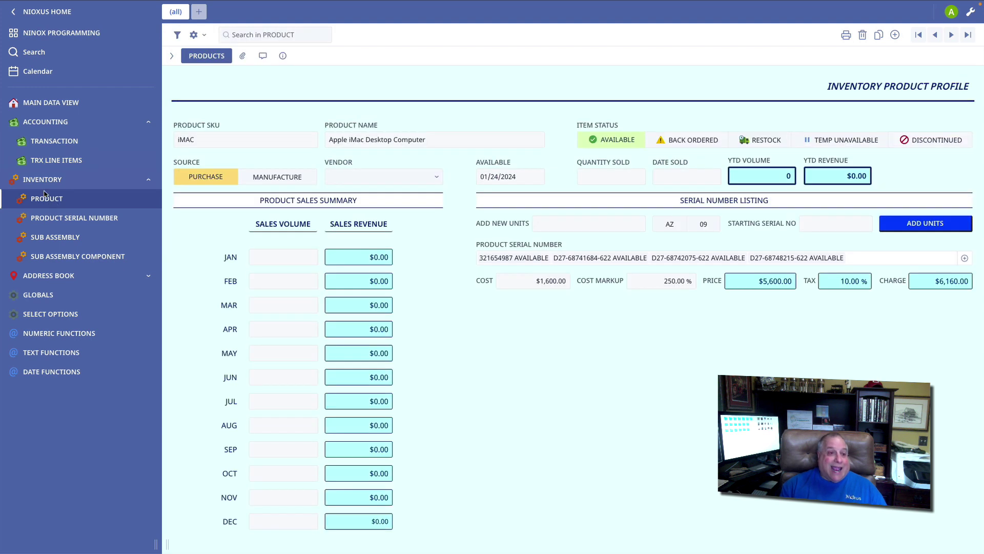
{"action": "left_click", "coordinate": [48, 146]}
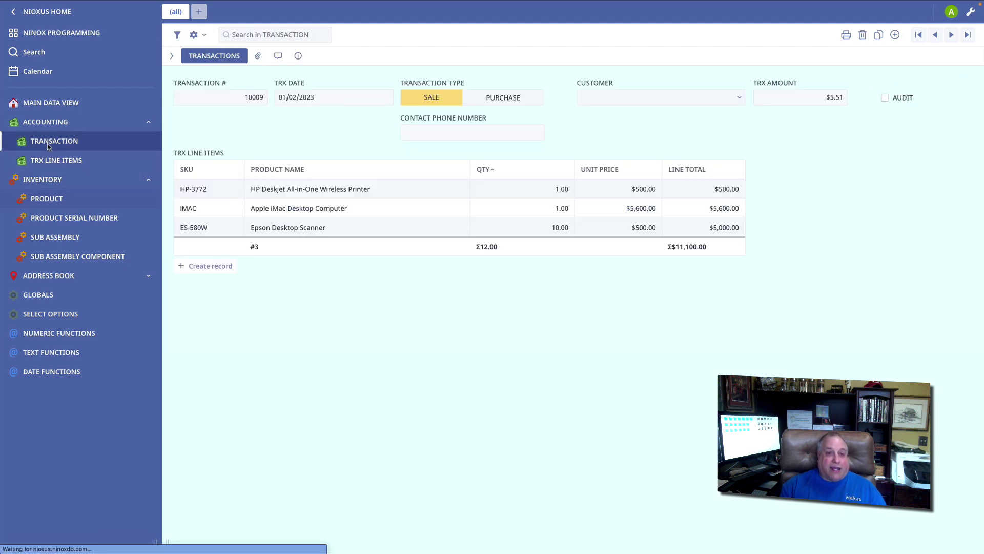
{"action": "left_click", "coordinate": [270, 210]}
{"action": "left_click", "coordinate": [295, 135]}
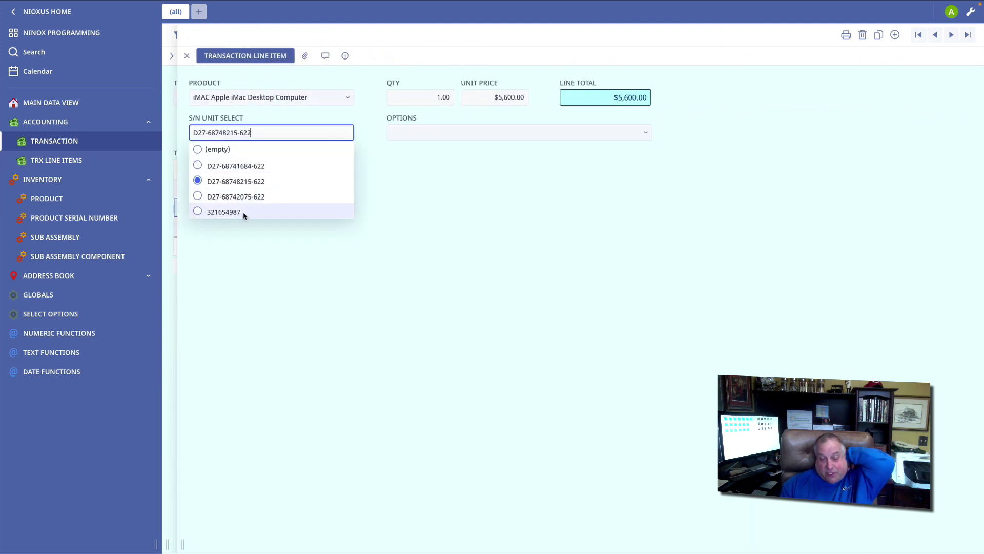
{"action": "left_click", "coordinate": [287, 267]}
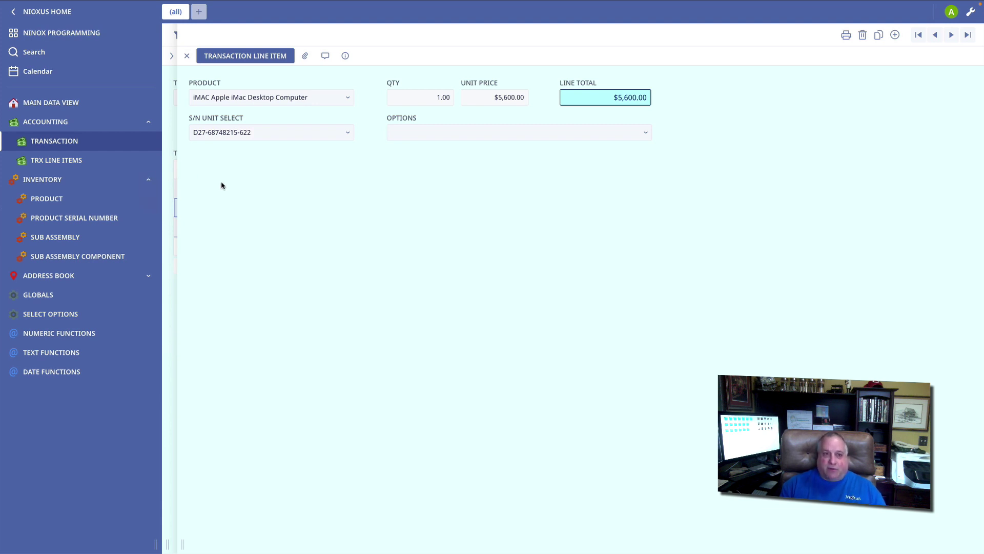
Step: Test switching the product to the Epson Desktop Scanner and back to the iMac
{"action": "left_click", "coordinate": [249, 99]}
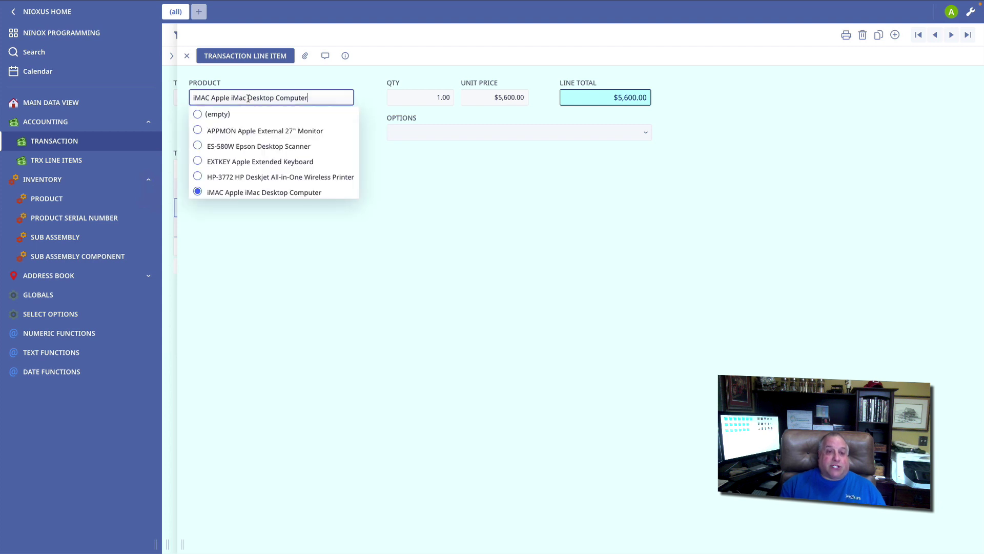
{"action": "left_click", "coordinate": [242, 147]}
{"action": "left_click", "coordinate": [293, 135]}
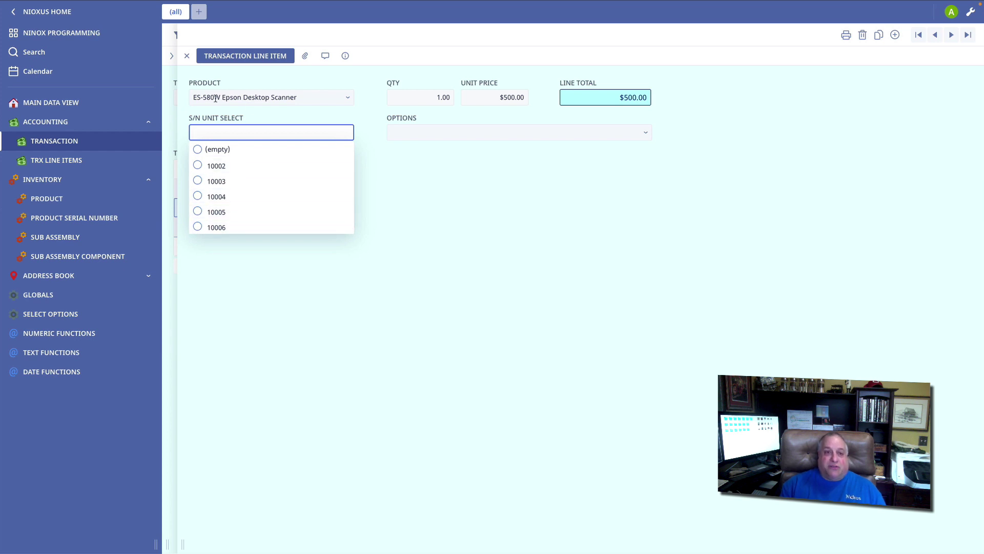
{"action": "left_click", "coordinate": [257, 98]}
{"action": "left_click", "coordinate": [257, 98]}
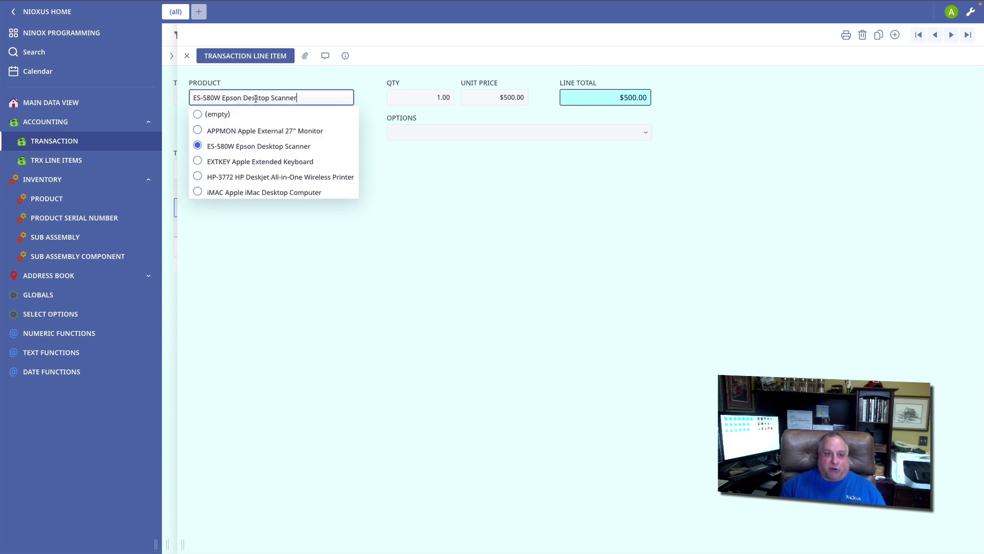
{"action": "left_click", "coordinate": [242, 191]}
{"action": "left_click", "coordinate": [242, 134]}
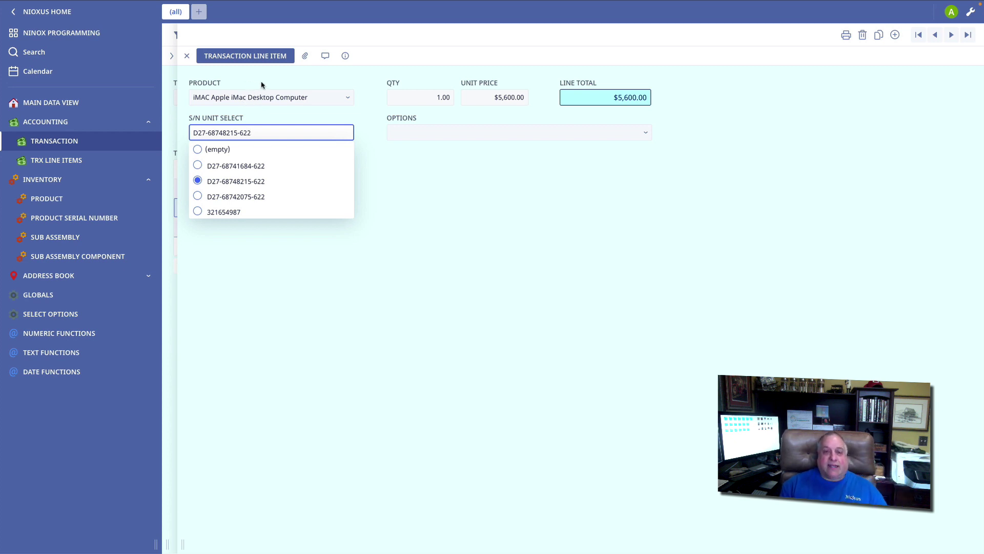
{"action": "left_click", "coordinate": [232, 88]}
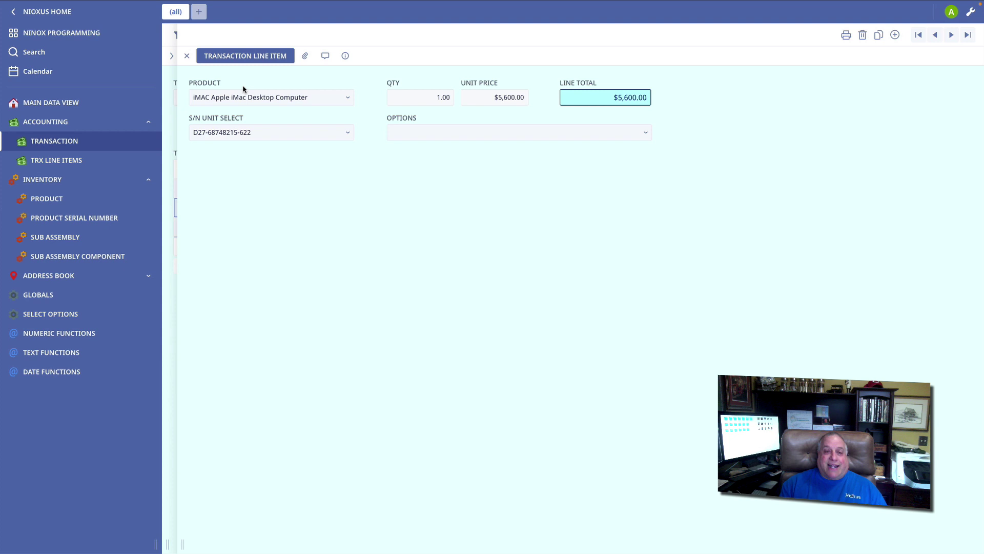
{"action": "left_click", "coordinate": [347, 134]}
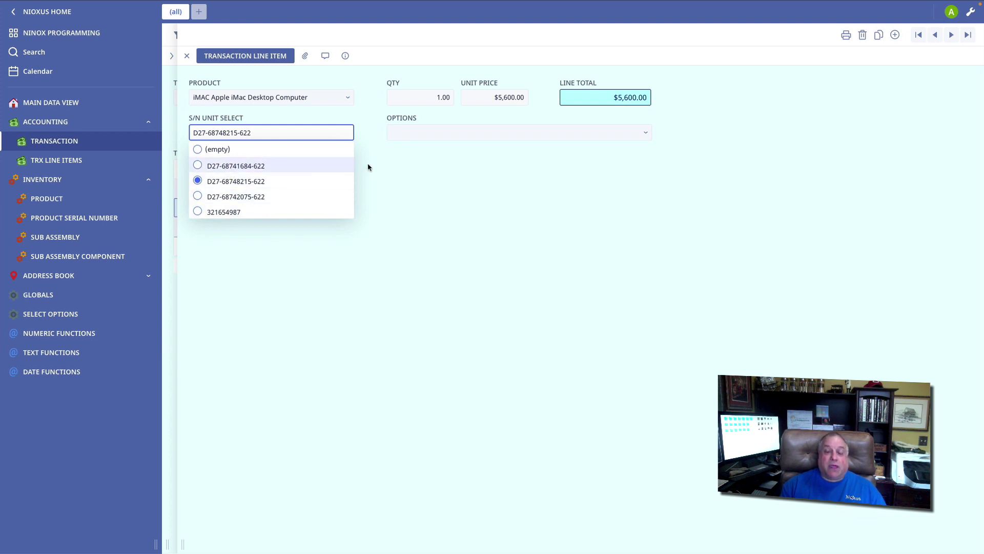
{"action": "left_click", "coordinate": [645, 134]}
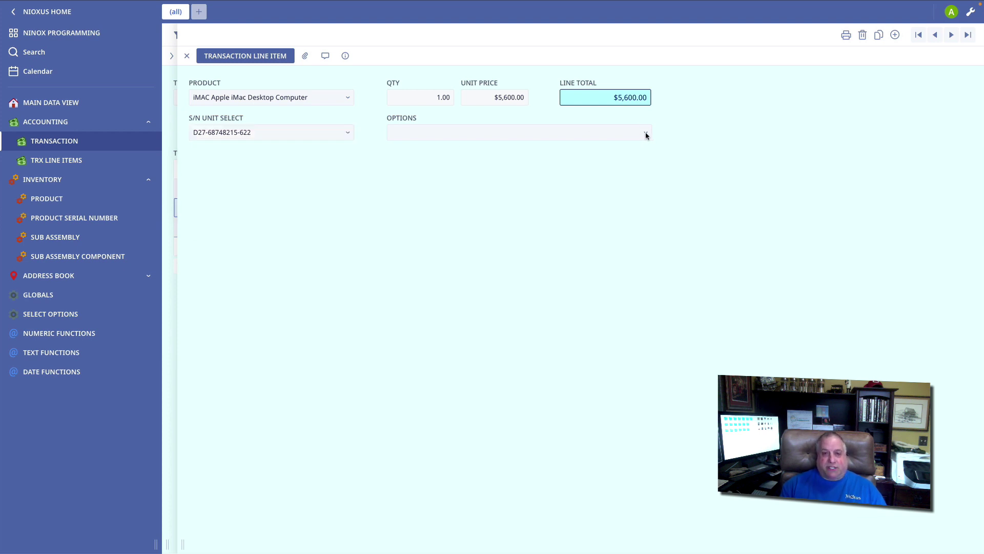
{"action": "left_click", "coordinate": [646, 135]}
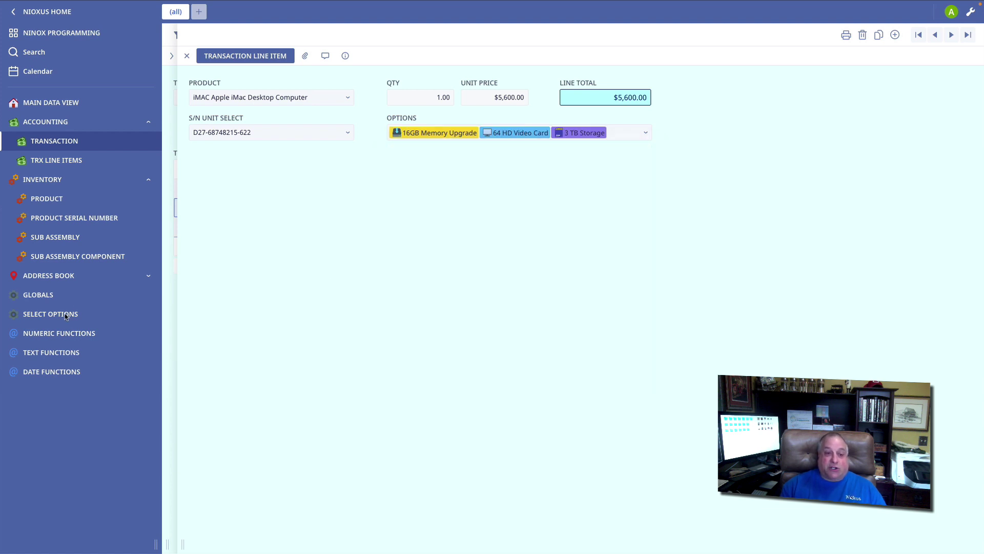
Step: In Select Options, rename the 8GB Memory option to 128GB Memory Upgrade
{"action": "key", "text": "Escape"}
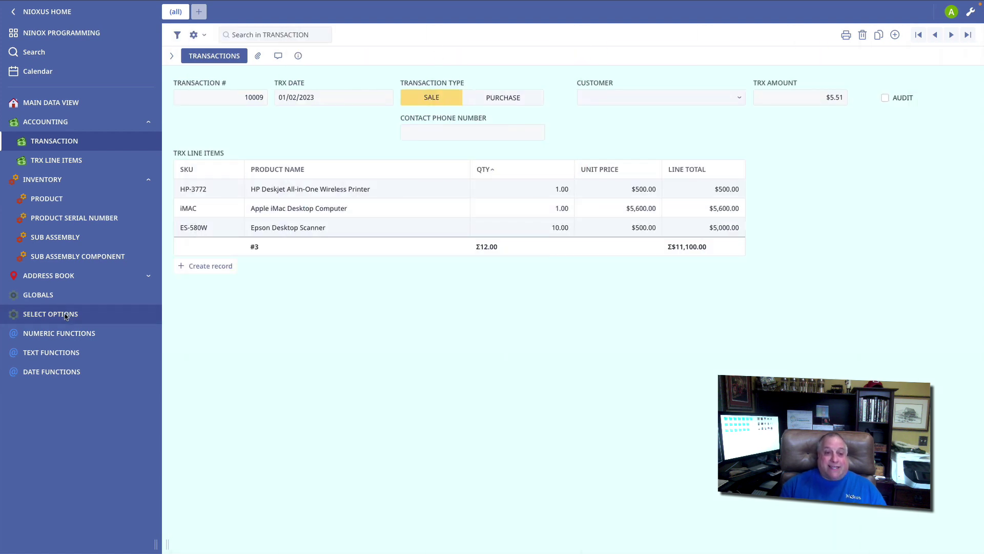
{"action": "left_click", "coordinate": [50, 314]}
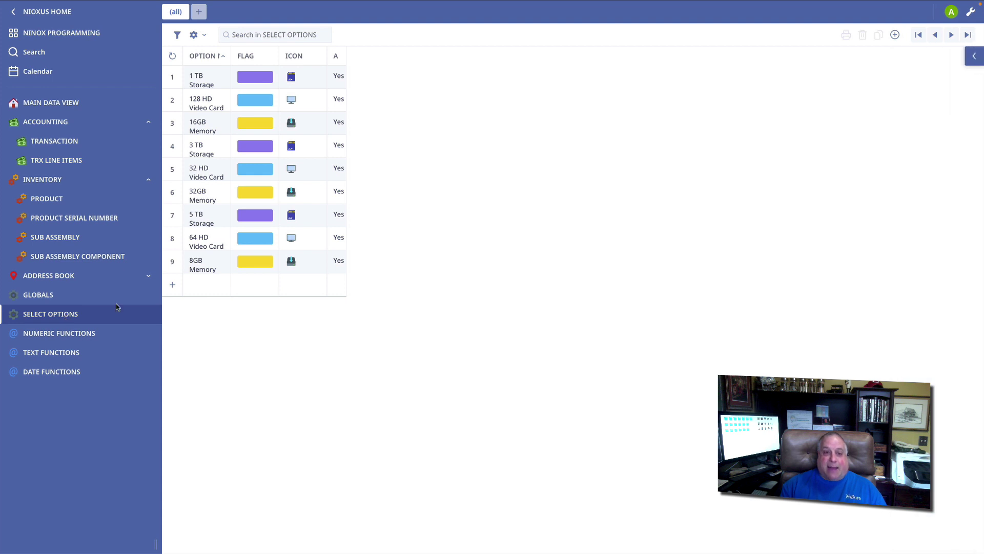
{"action": "left_click", "coordinate": [203, 268]}
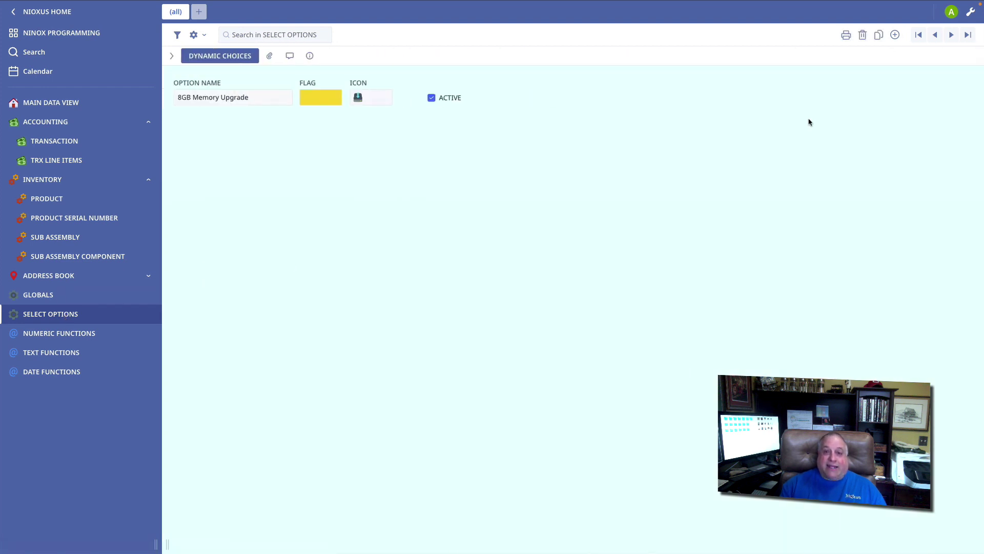
{"action": "left_click", "coordinate": [221, 97]}
{"action": "key", "text": "Home"}
{"action": "type", "text": "12"}
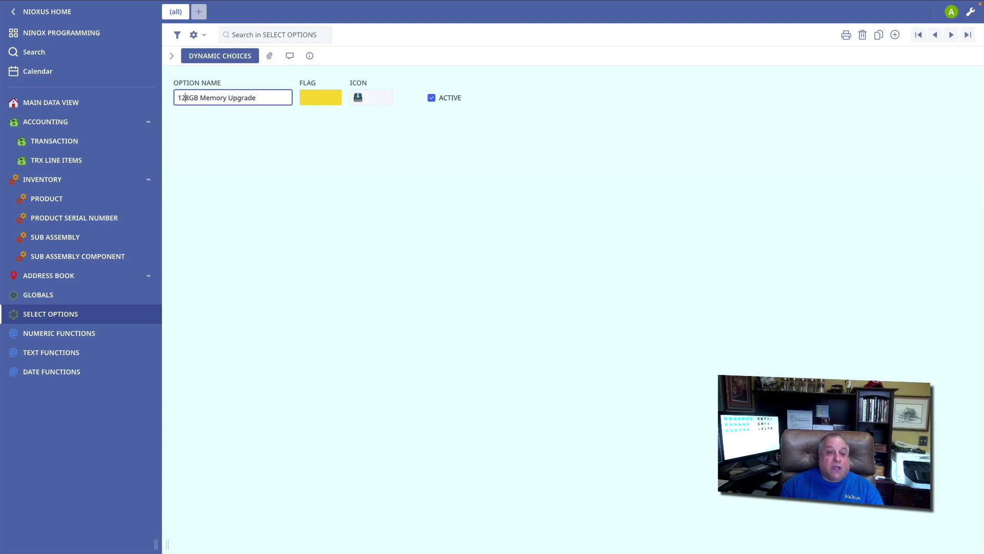
{"action": "left_click", "coordinate": [229, 150]}
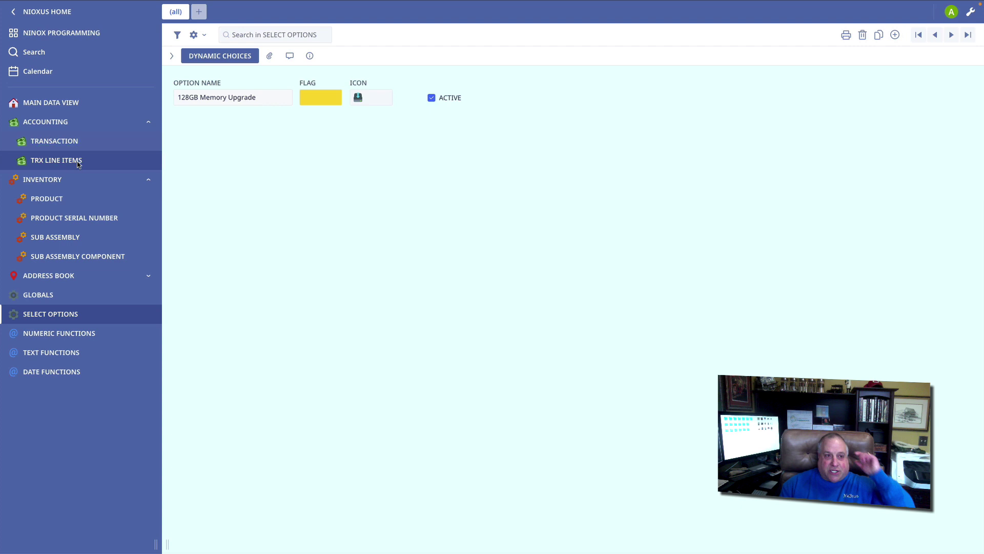
Step: Check the iMac line item's Options list for the new, unsorted 128GB entry
{"action": "left_click", "coordinate": [59, 145]}
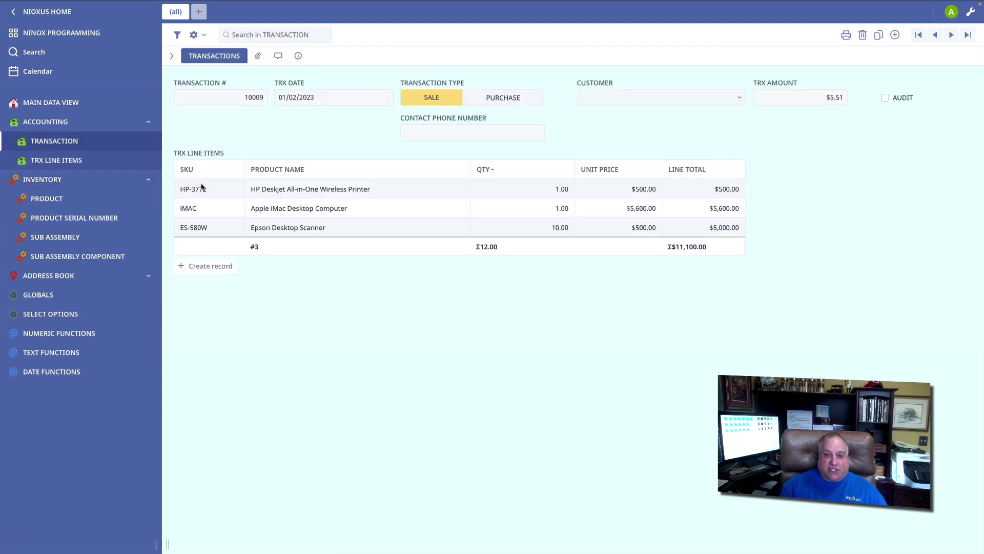
{"action": "left_click", "coordinate": [301, 207]}
{"action": "left_click", "coordinate": [644, 133]}
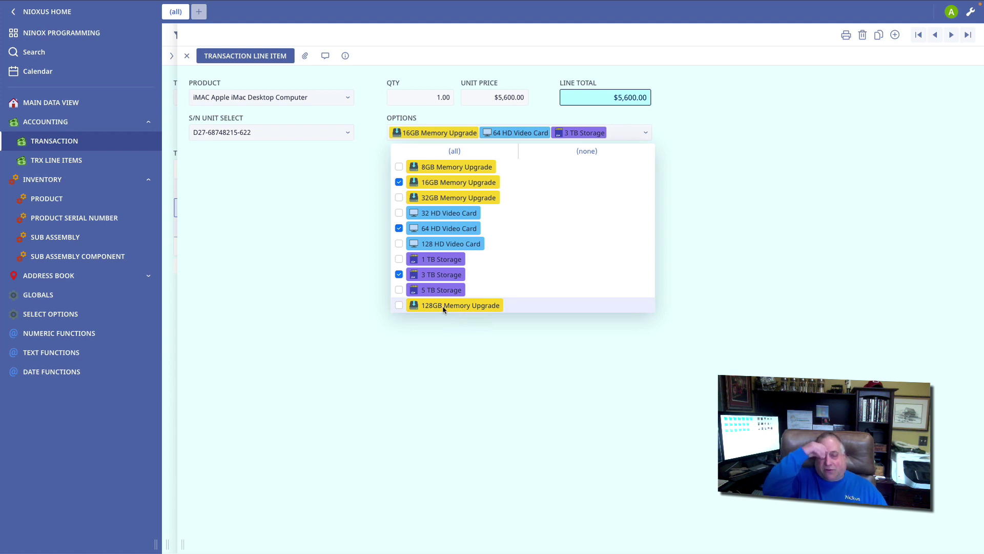
{"action": "left_click", "coordinate": [325, 279]}
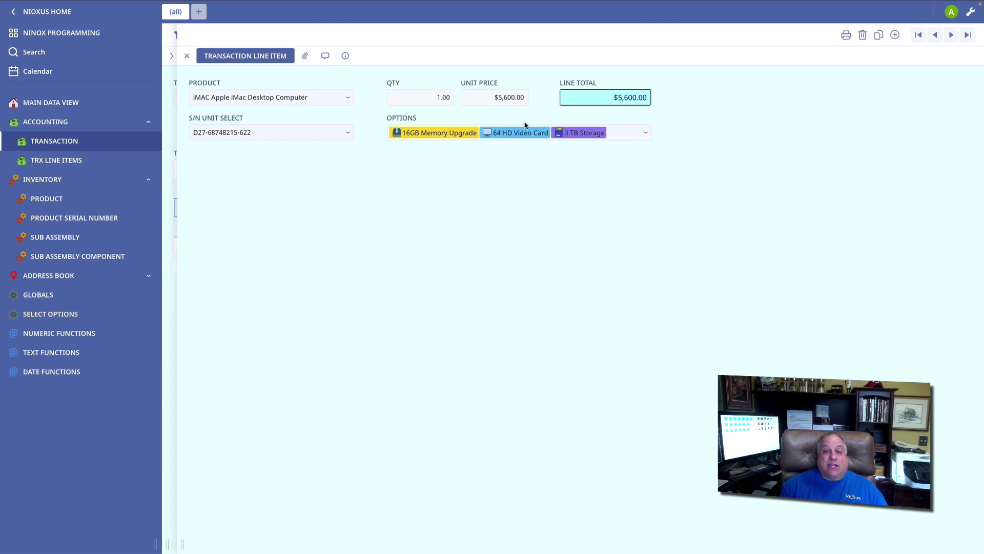
{"action": "left_click", "coordinate": [645, 133]}
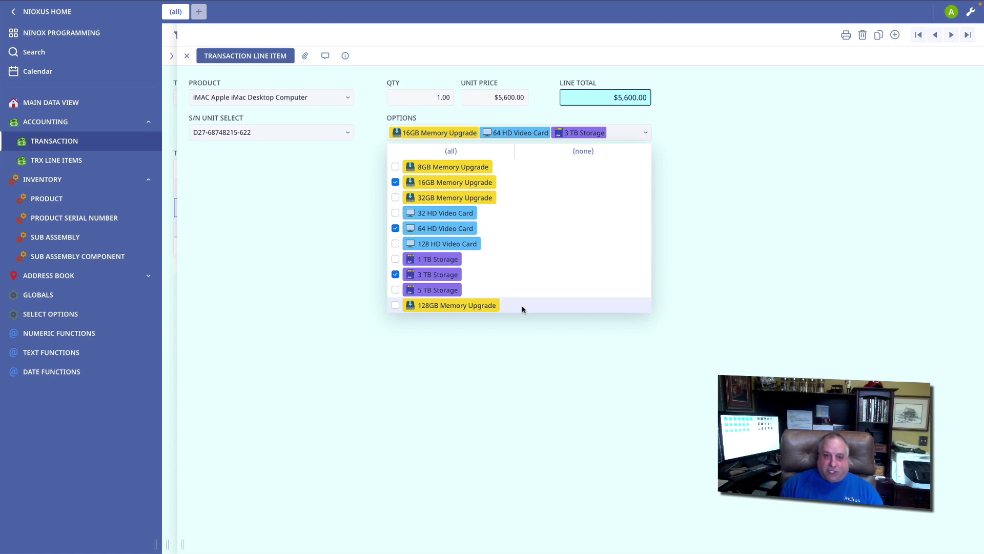
Step: Close the Options list with 16GB Memory Upgrade, 64 HD Video Card and 3 TB Storage unchanged
{"action": "left_click", "coordinate": [296, 217]}
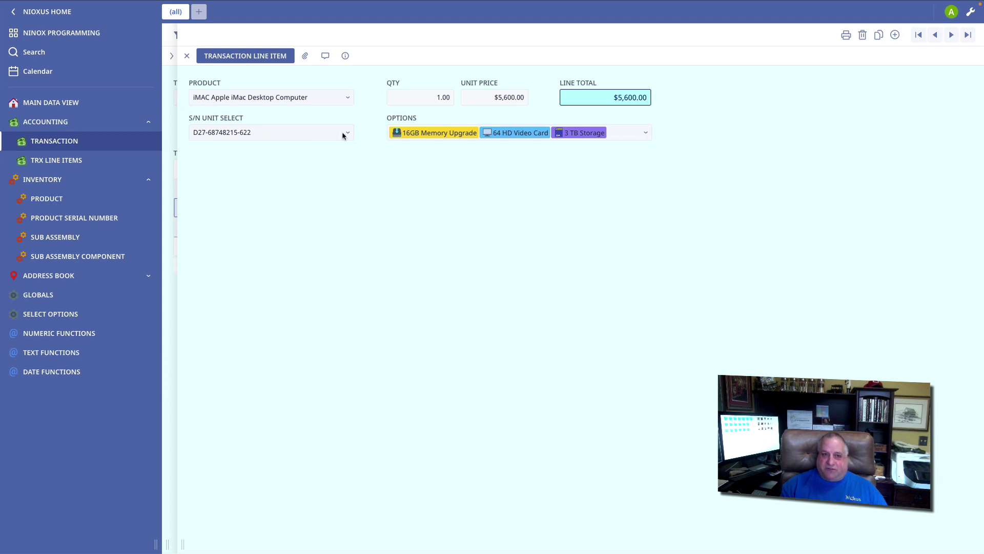
Step: Open the S/N Unit Select dynamic values formula, PRODUCT.'PRODUCT SERIAL NUMBER'
{"action": "left_click", "coordinate": [247, 118], "text": "alt"}
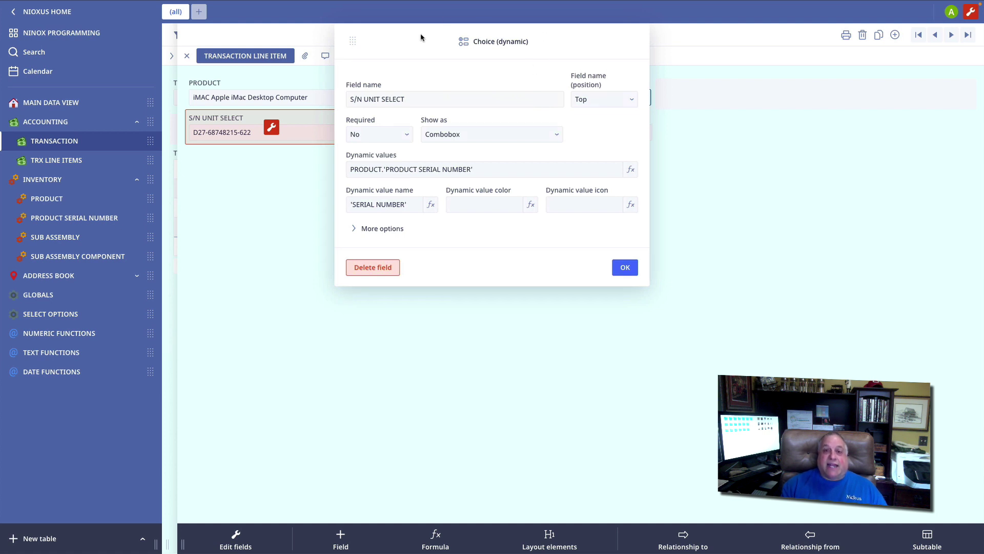
{"action": "left_click", "coordinate": [424, 171]}
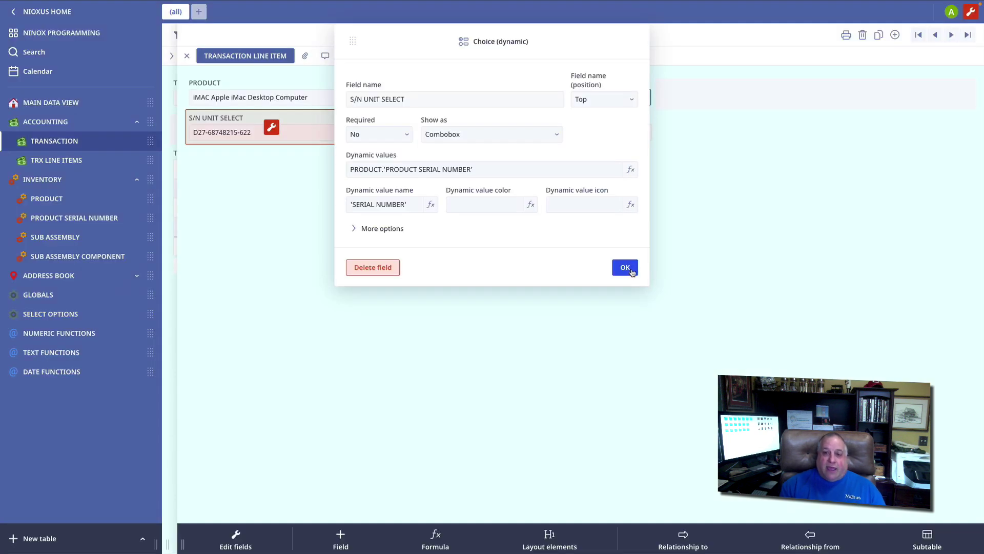
Step: Close the S/N Unit Select settings and inspect, then close, the Product relationship settings
{"action": "left_click", "coordinate": [624, 266]}
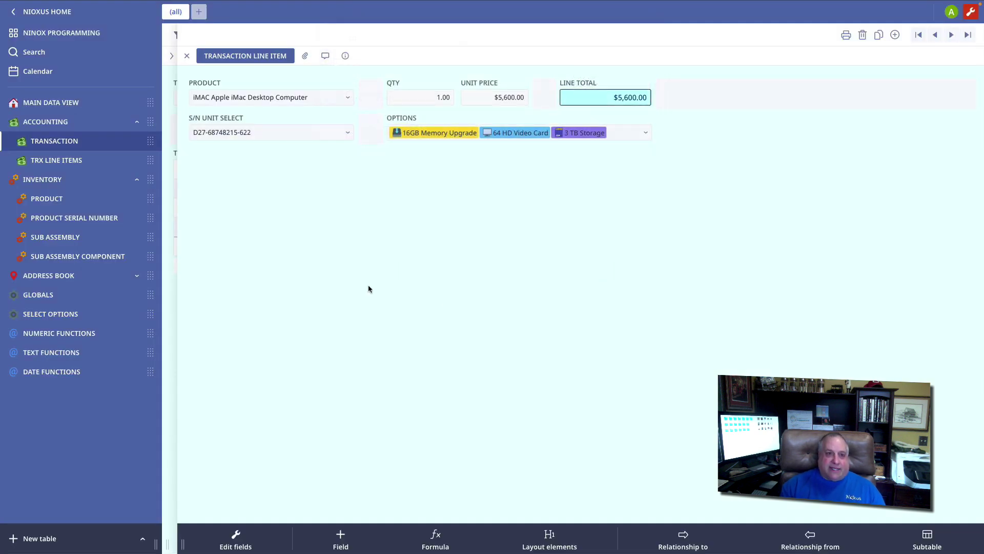
{"action": "left_click", "coordinate": [272, 92]}
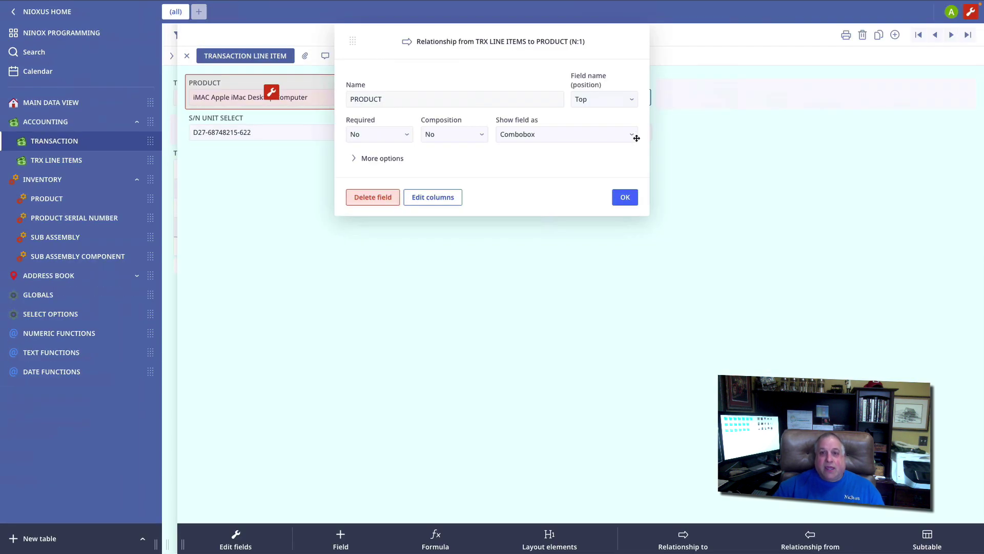
{"action": "left_click", "coordinate": [37, 201]}
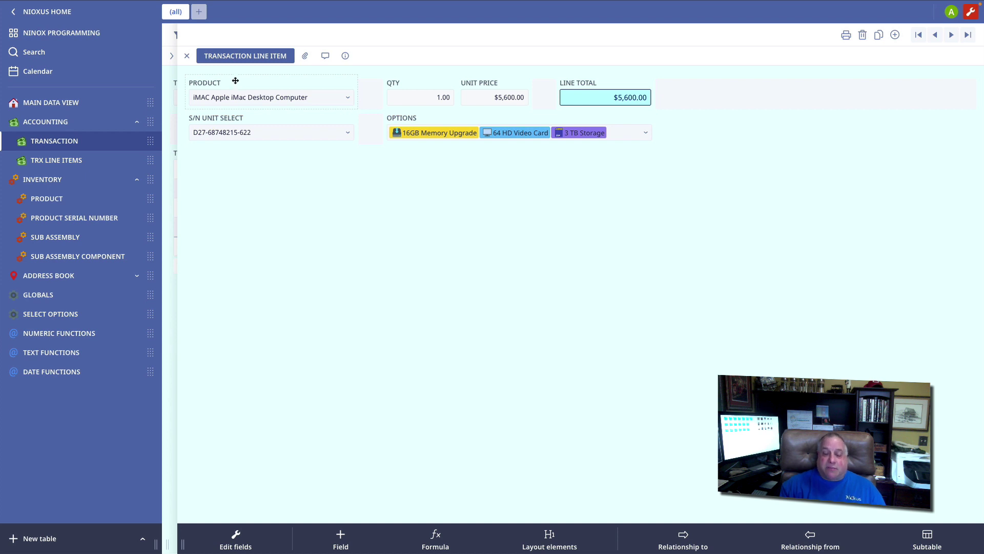
{"action": "left_click", "coordinate": [241, 119]}
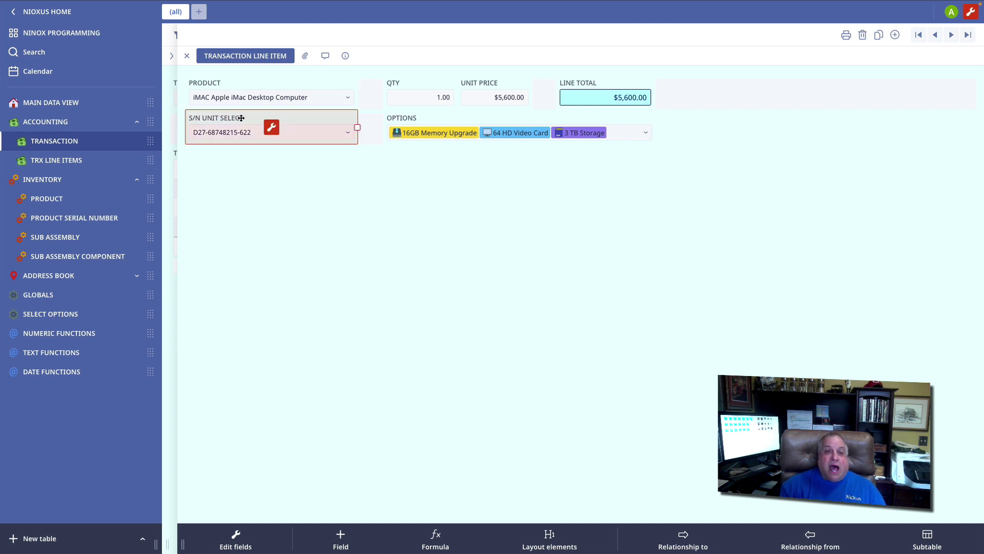
{"action": "left_click", "coordinate": [271, 128]}
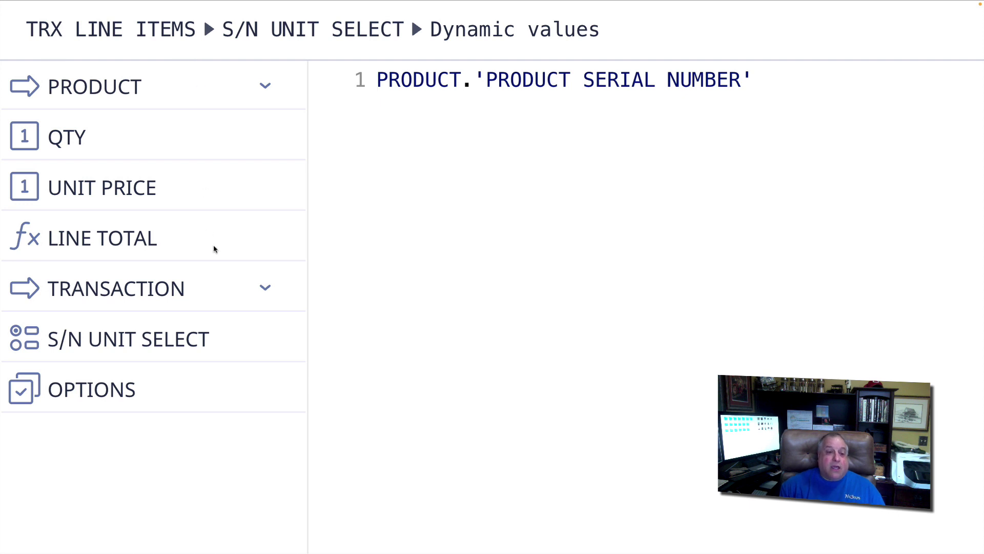
{"action": "left_click", "coordinate": [265, 88]}
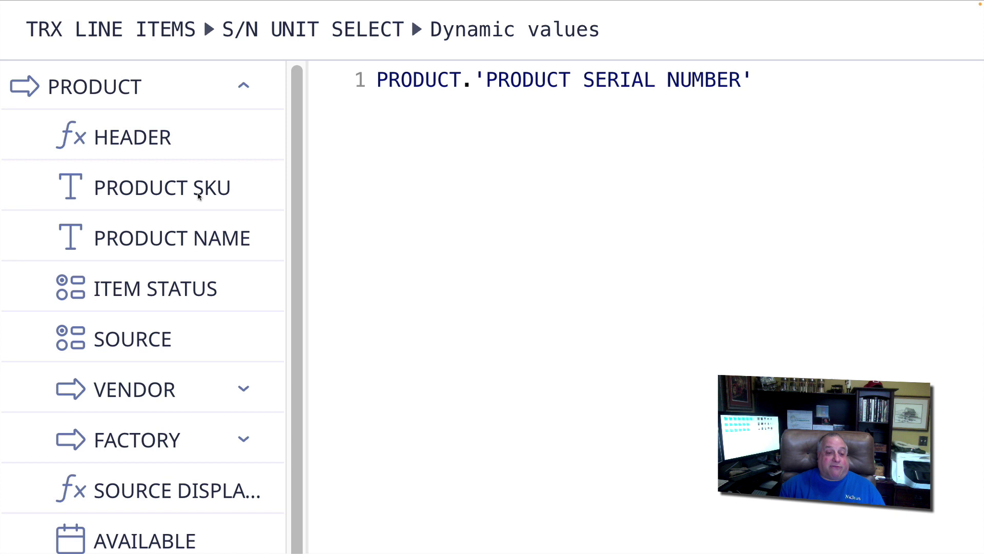
{"action": "scroll", "coordinate": [199, 196], "scroll_direction": "down", "scroll_amount": 1}
{"action": "scroll", "coordinate": [199, 196], "scroll_direction": "down", "scroll_amount": 10}
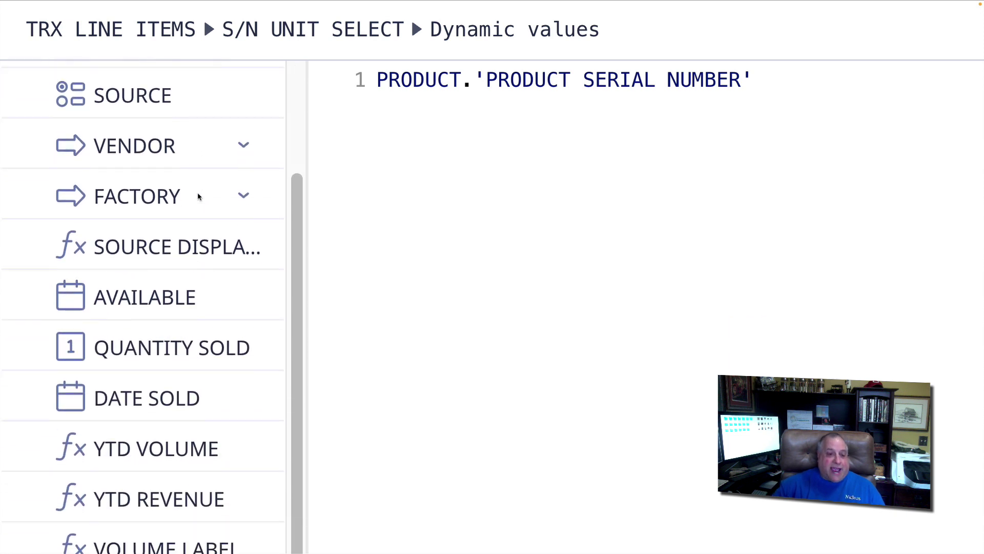
{"action": "scroll", "coordinate": [199, 196], "scroll_direction": "down", "scroll_amount": 8}
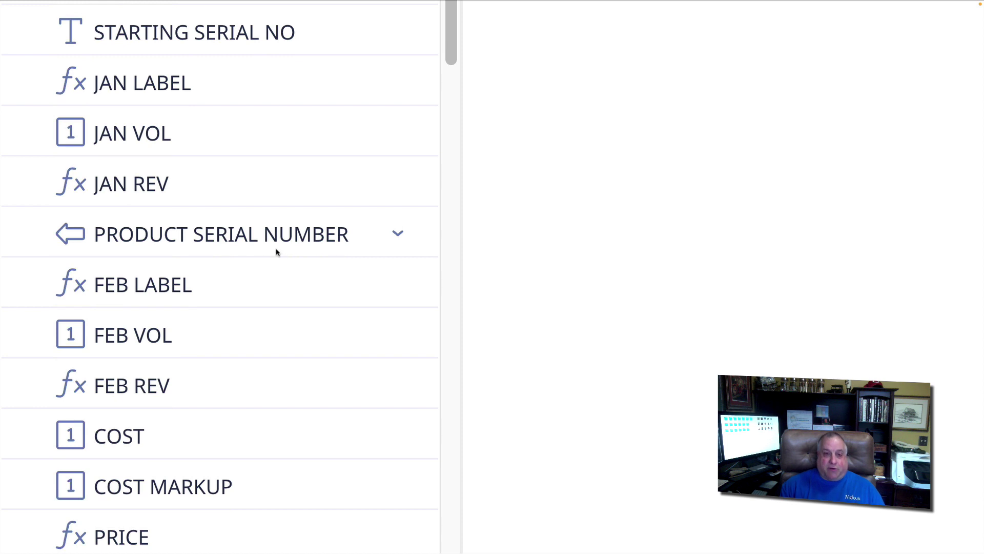
{"action": "left_click", "coordinate": [277, 252]}
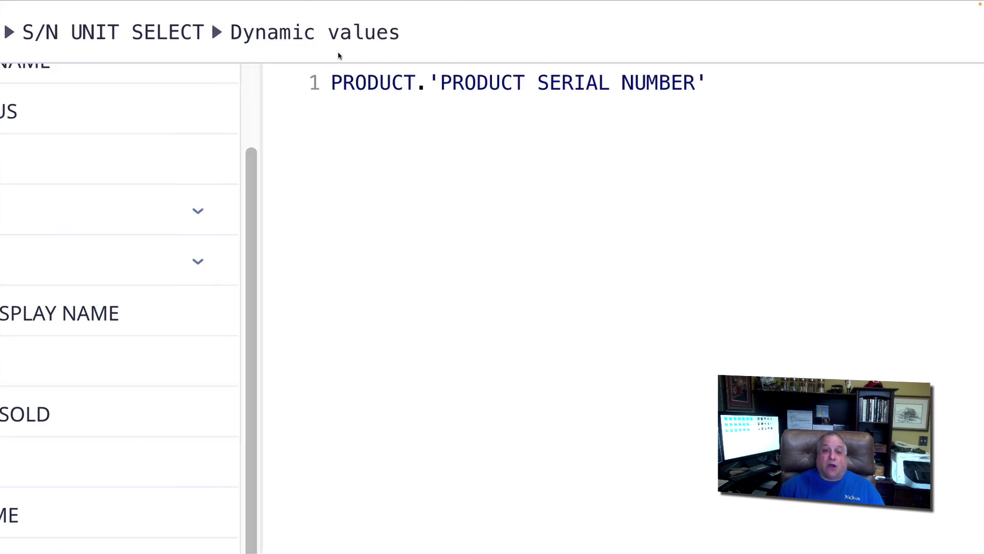
{"action": "left_click_drag", "start_coordinate": [348, 85], "coordinate": [416, 86]}
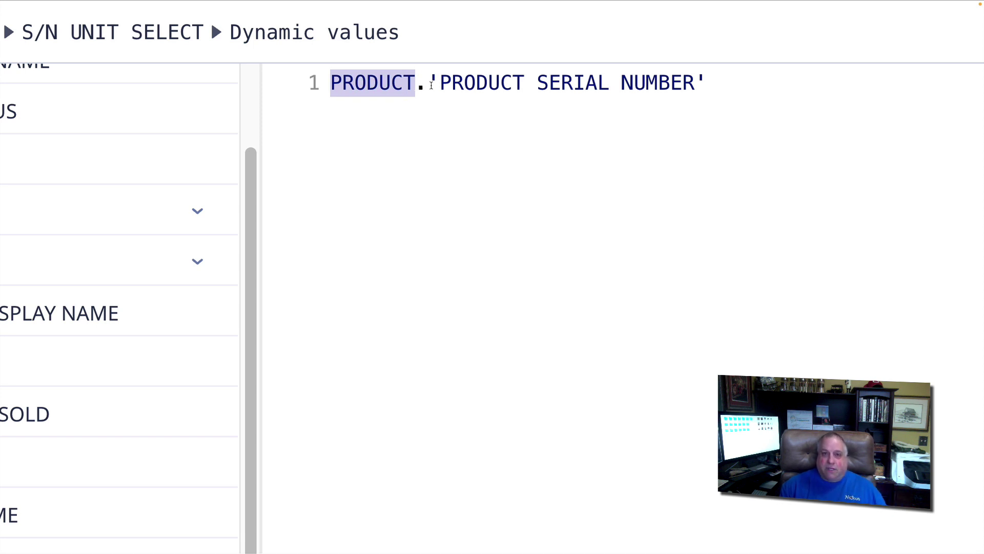
{"action": "left_click_drag", "start_coordinate": [430, 83], "coordinate": [712, 86]}
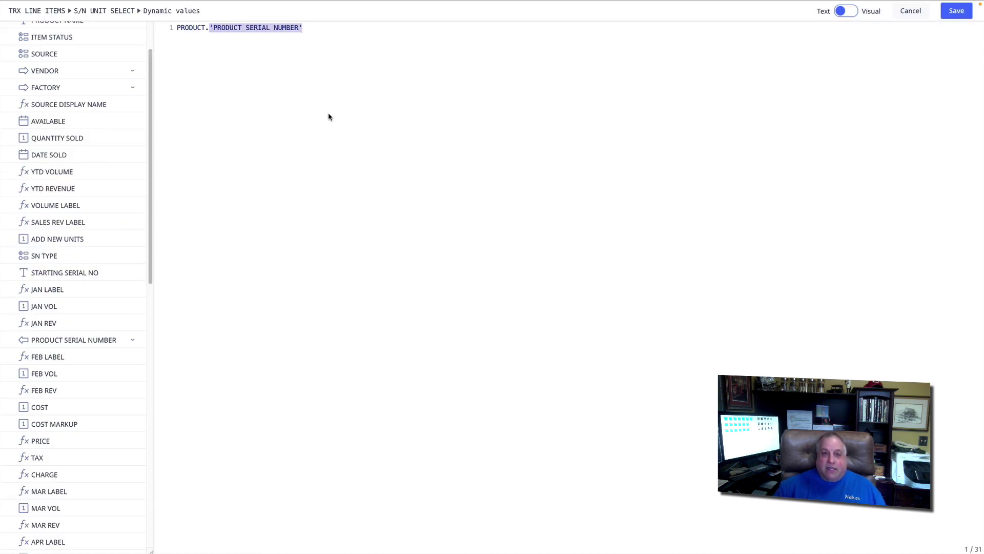
{"action": "left_click", "coordinate": [956, 10]}
{"action": "left_click", "coordinate": [625, 267]}
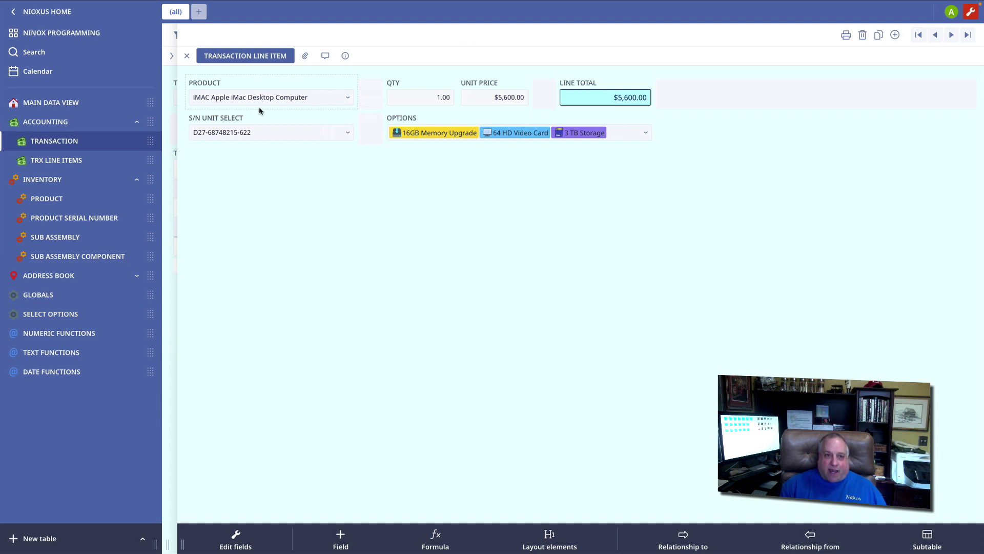
Step: Change the product to ES-580W Epson Desktop Scanner, then open the S/N Unit Select settings
{"action": "left_click", "coordinate": [259, 134]}
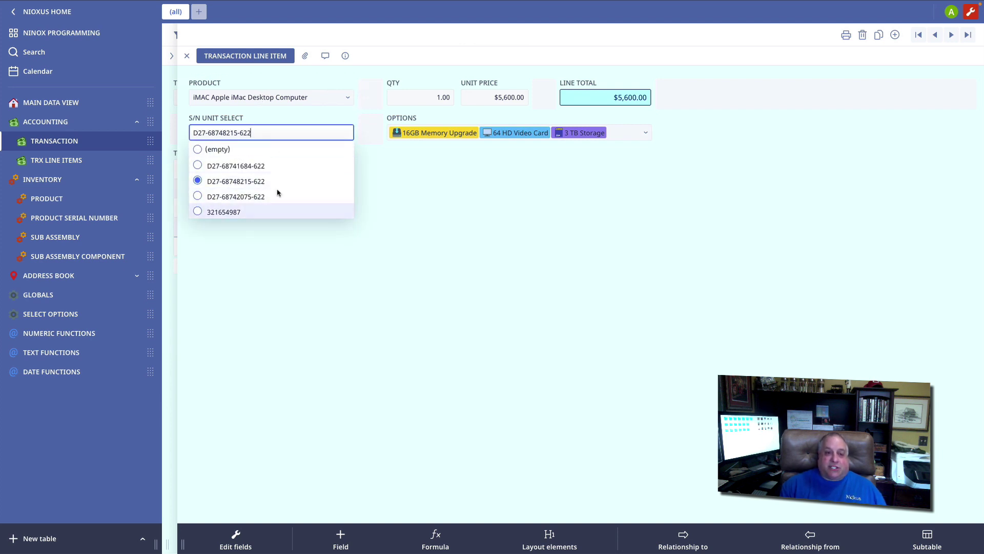
{"action": "left_click", "coordinate": [228, 98]}
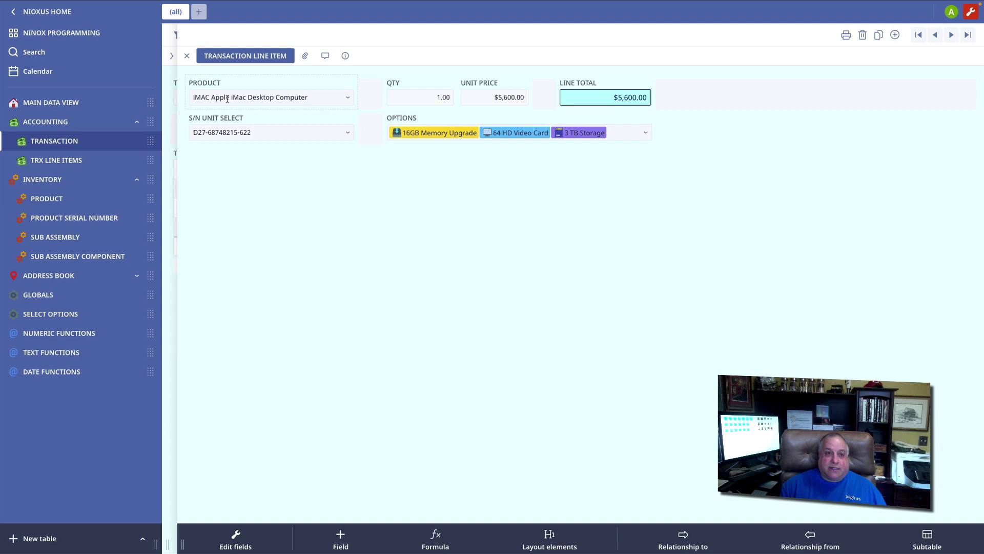
{"action": "left_click", "coordinate": [228, 98]}
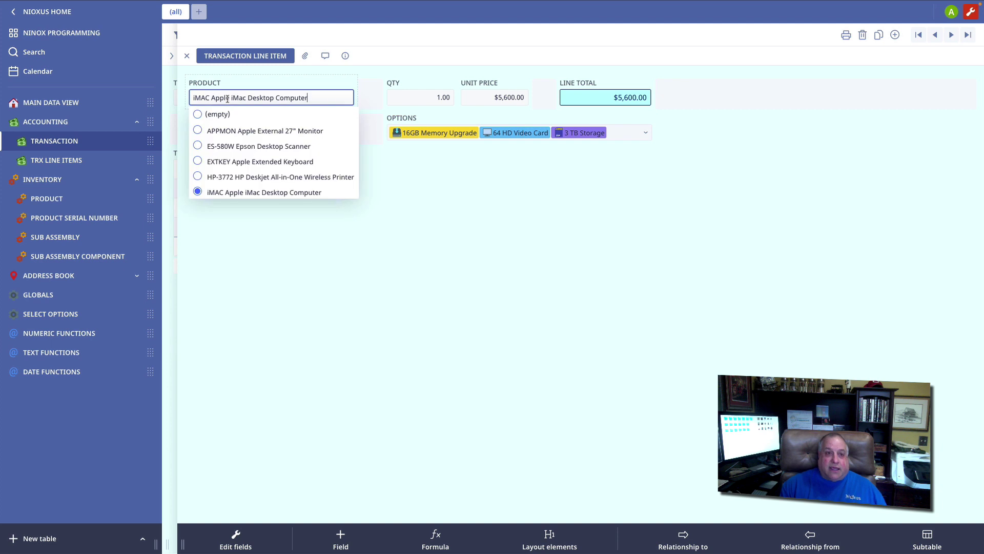
{"action": "left_click", "coordinate": [225, 147]}
{"action": "left_click", "coordinate": [224, 134]}
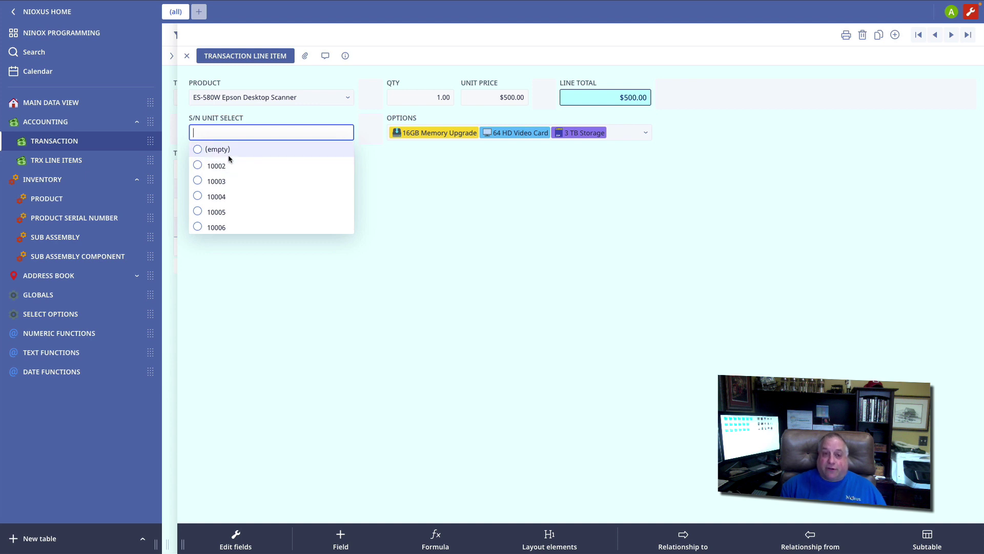
{"action": "left_click", "coordinate": [228, 155]}
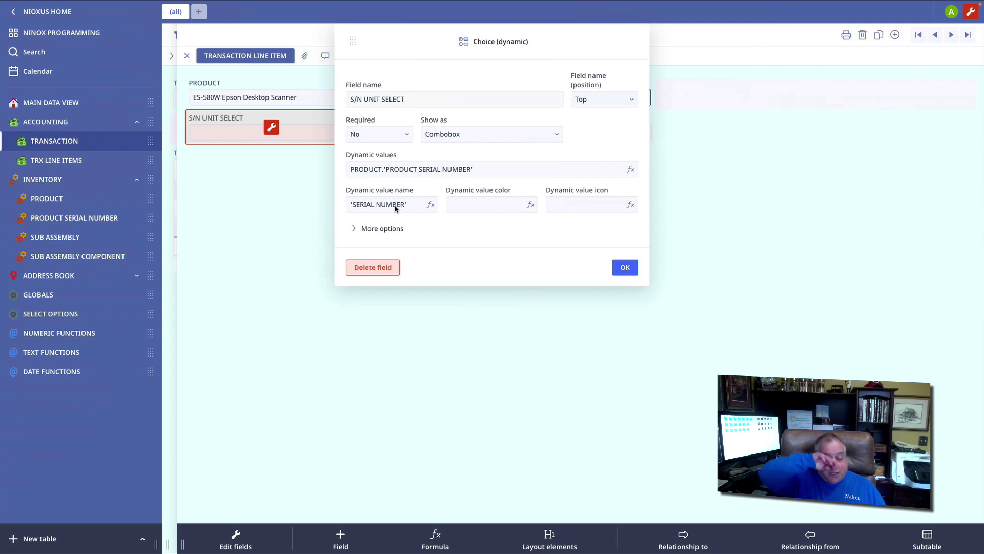
Step: Review the S/N Unit Select Dynamic value name formula ('SERIAL NUMBER')
{"action": "left_click", "coordinate": [431, 205]}
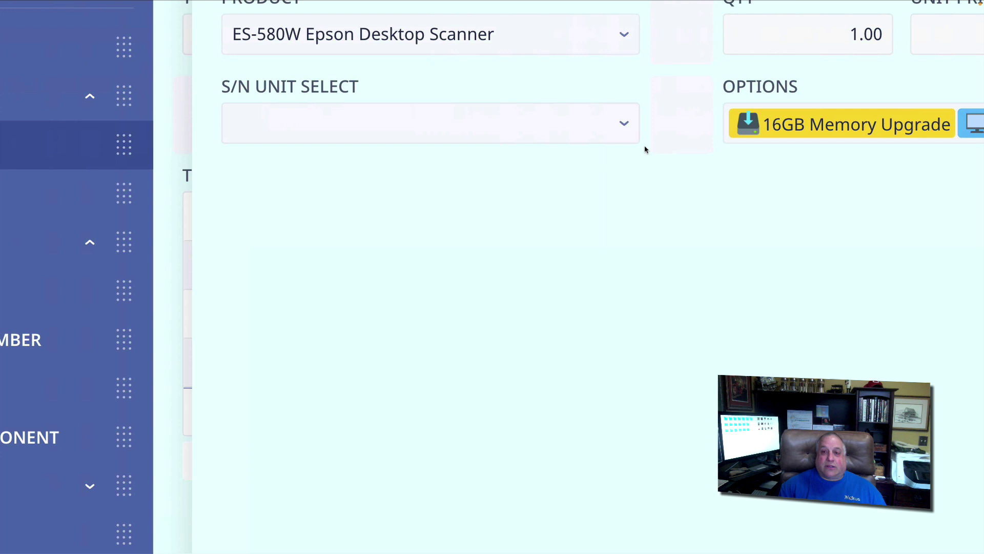
{"action": "left_click", "coordinate": [622, 123]}
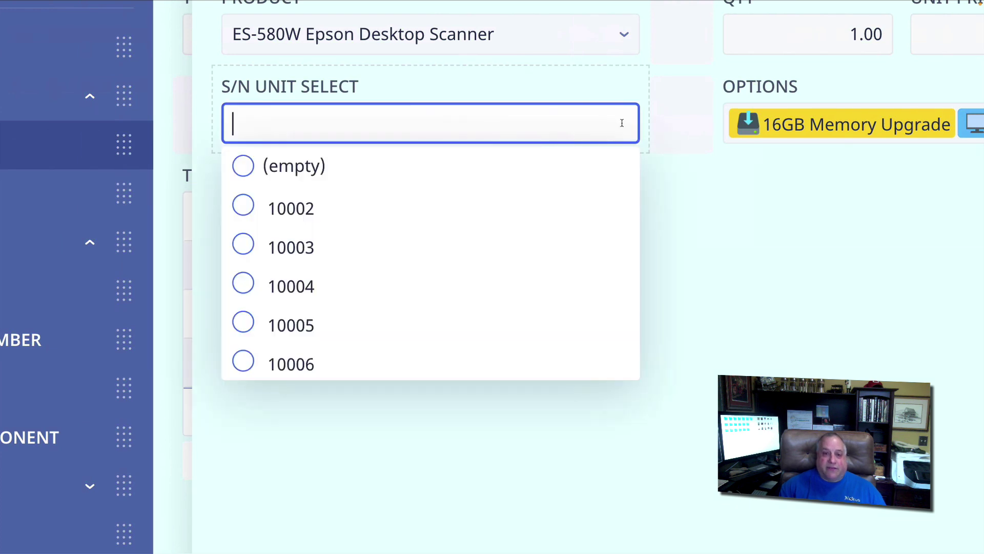
{"action": "left_click", "coordinate": [410, 37]}
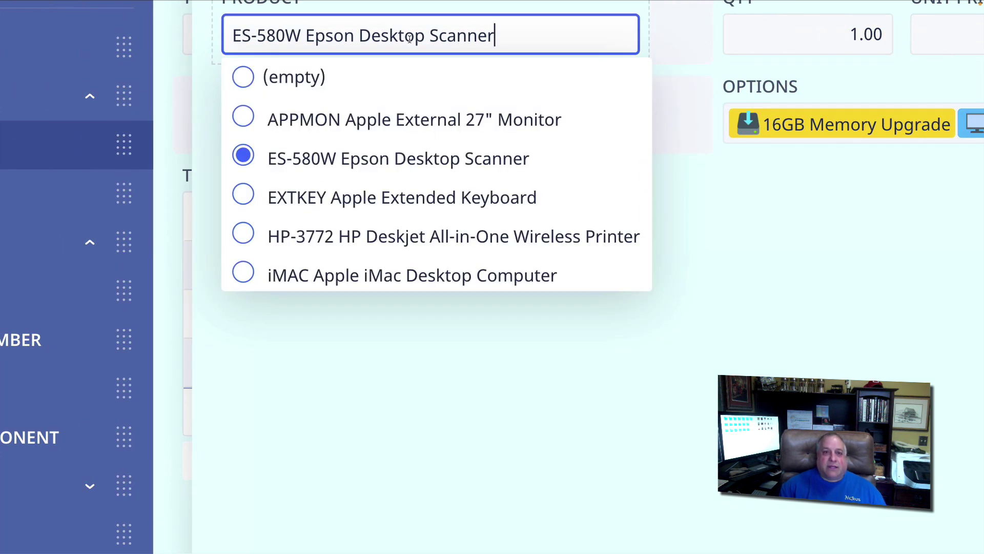
{"action": "left_click", "coordinate": [372, 282]}
{"action": "left_click", "coordinate": [383, 124]}
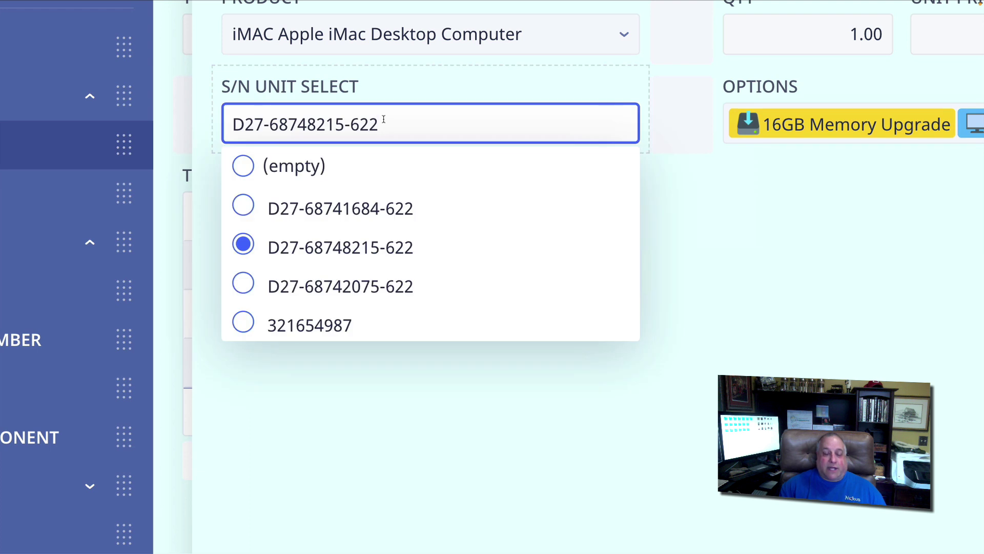
{"action": "left_click", "coordinate": [394, 396]}
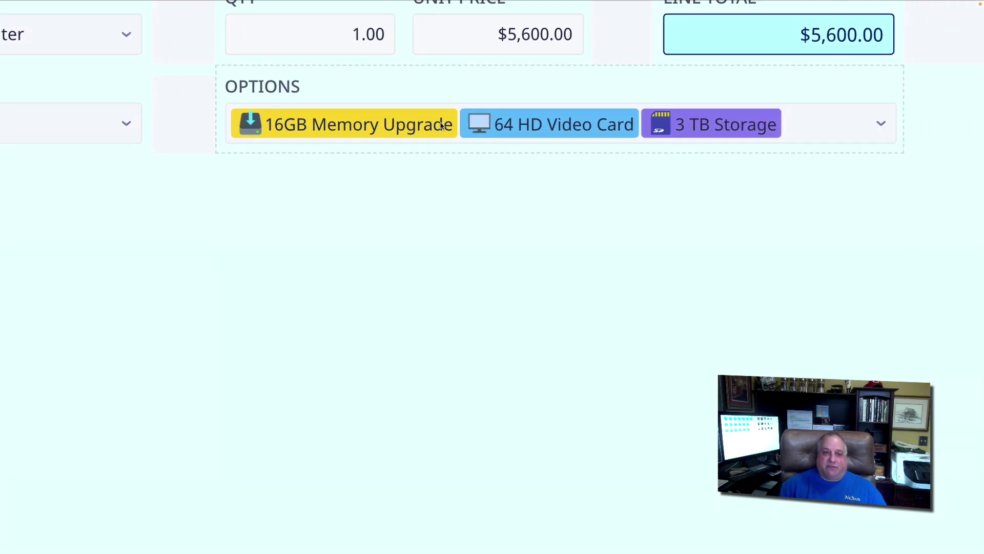
{"action": "left_click", "coordinate": [557, 109]}
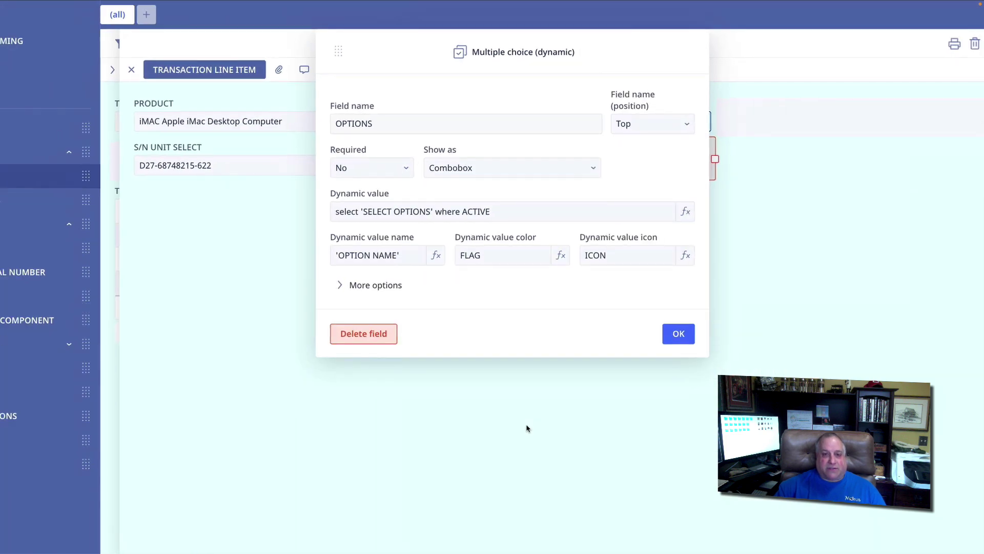
Step: Close the line item and show the SELECT OPTIONS table's 128GB Memory Upgrade record
{"action": "key", "text": "Escape"}
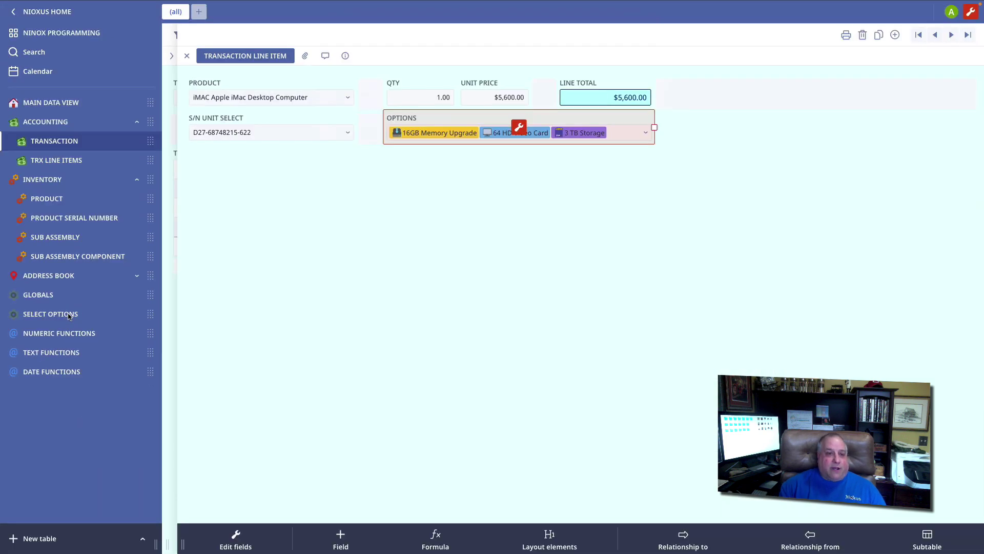
{"action": "key", "text": "Escape"}
{"action": "left_click", "coordinate": [68, 314]}
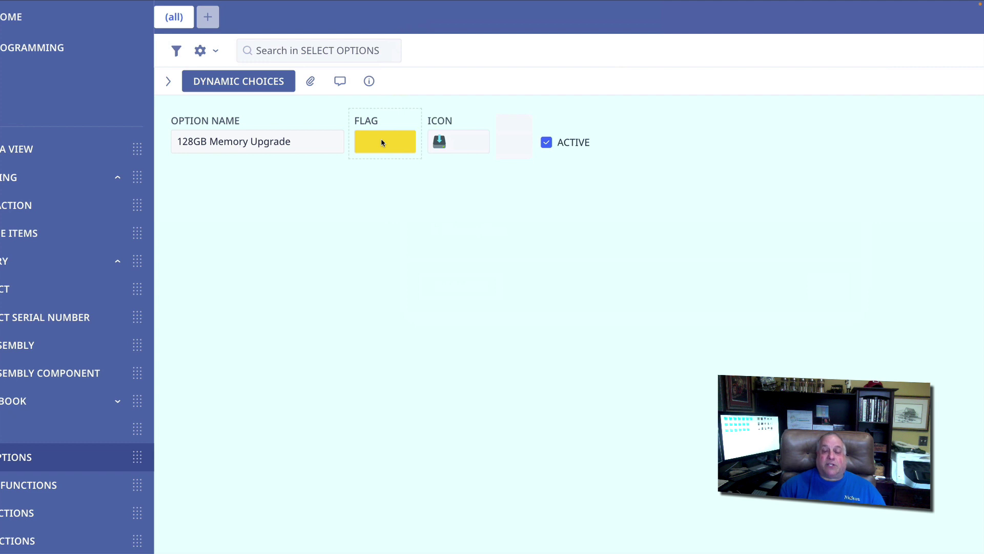
Step: Inspect the FLAG and ICON field settings behind the yellow flag and download icon
{"action": "left_click", "coordinate": [382, 143]}
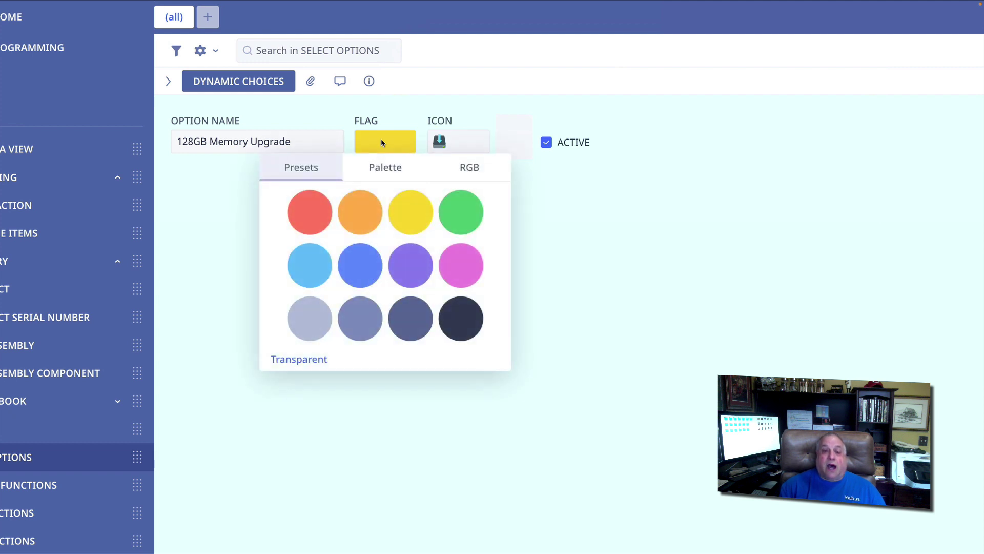
{"action": "left_click", "coordinate": [380, 122]}
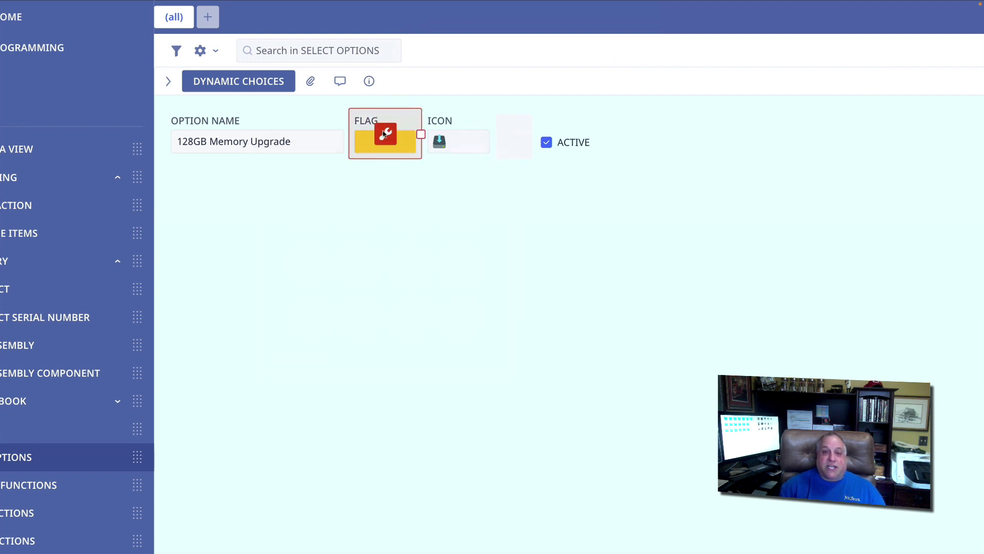
{"action": "left_click", "coordinate": [386, 133]}
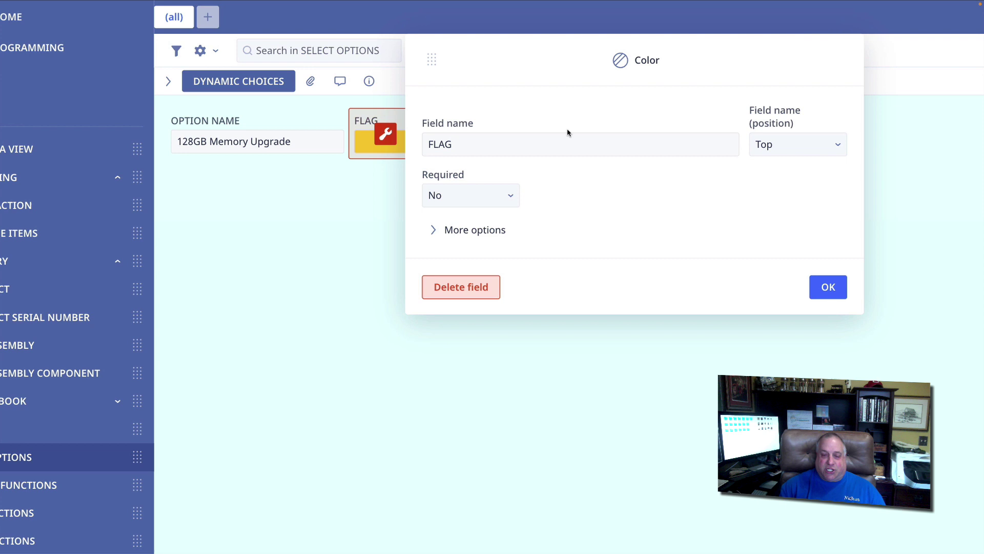
{"action": "left_click", "coordinate": [827, 288]}
{"action": "left_click", "coordinate": [478, 147]}
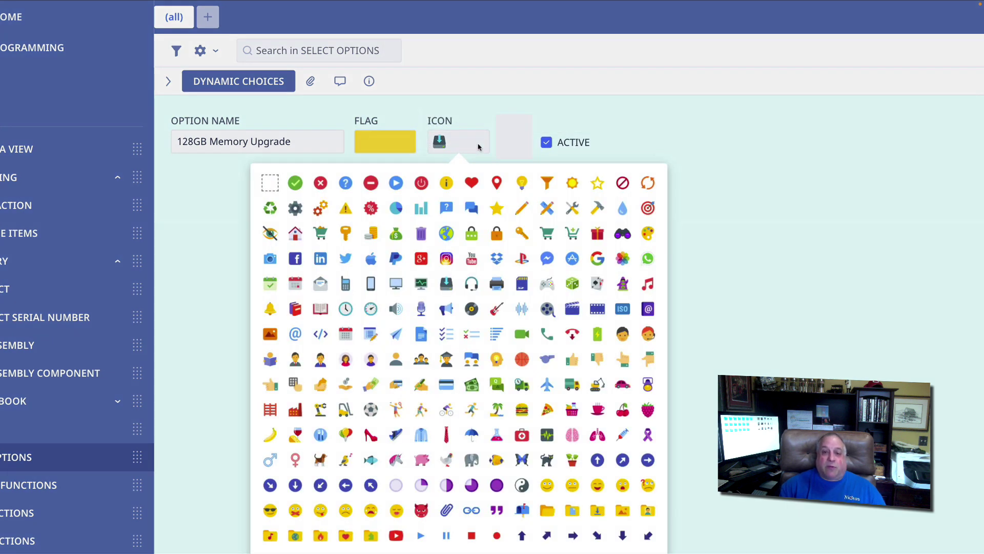
{"action": "left_click", "coordinate": [456, 125]}
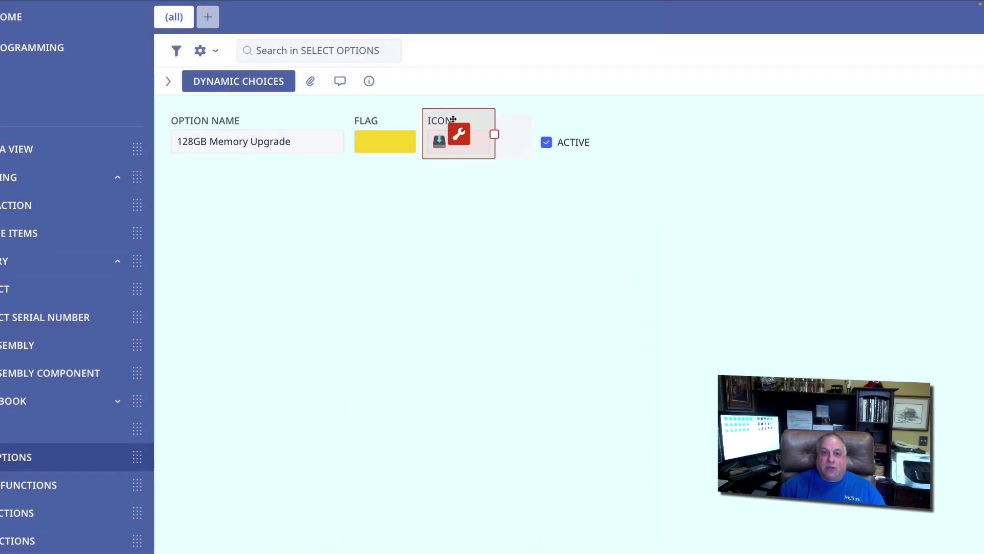
{"action": "left_click", "coordinate": [463, 136]}
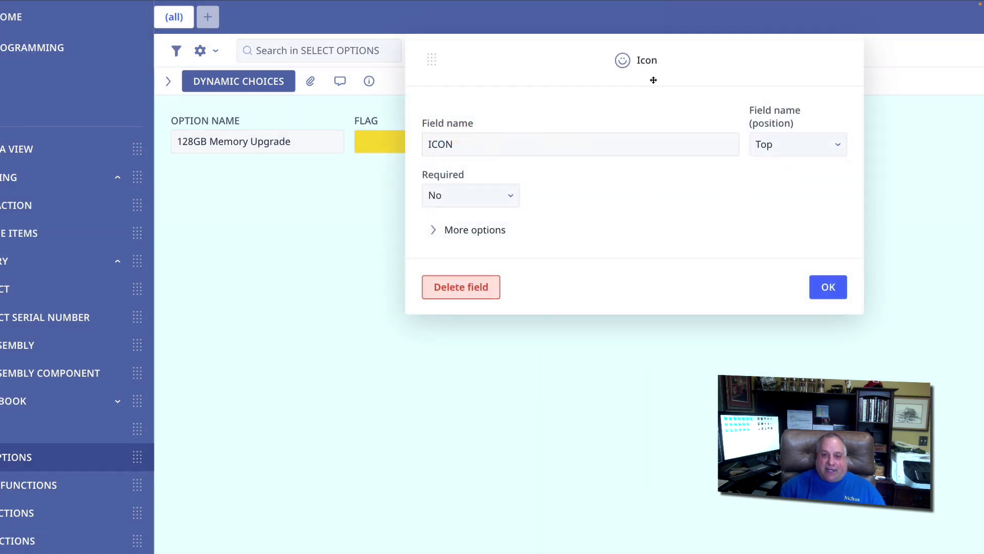
{"action": "left_click", "coordinate": [823, 286]}
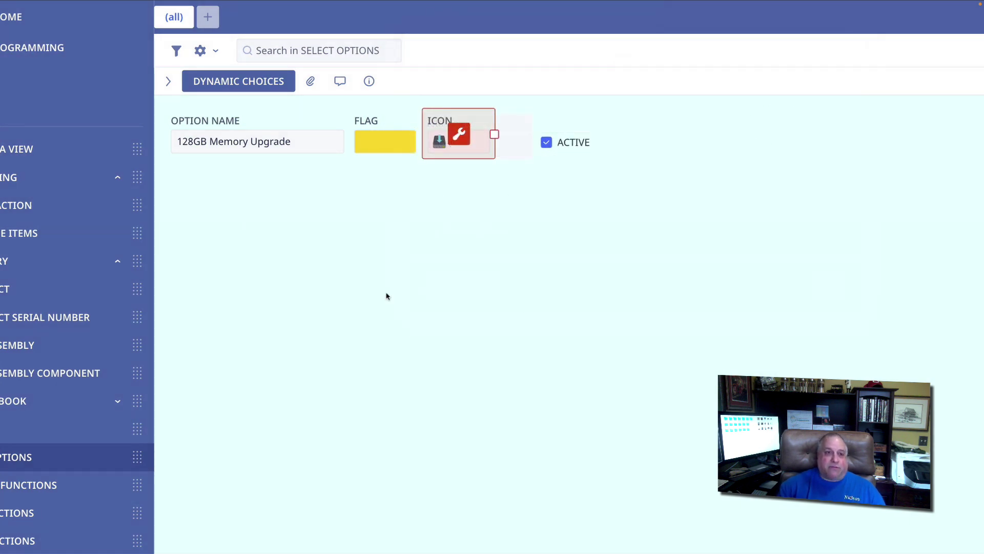
Step: Review the SELECT OPTIONS table's field definitions in the Edit fields dialog
{"action": "left_click", "coordinate": [212, 50]}
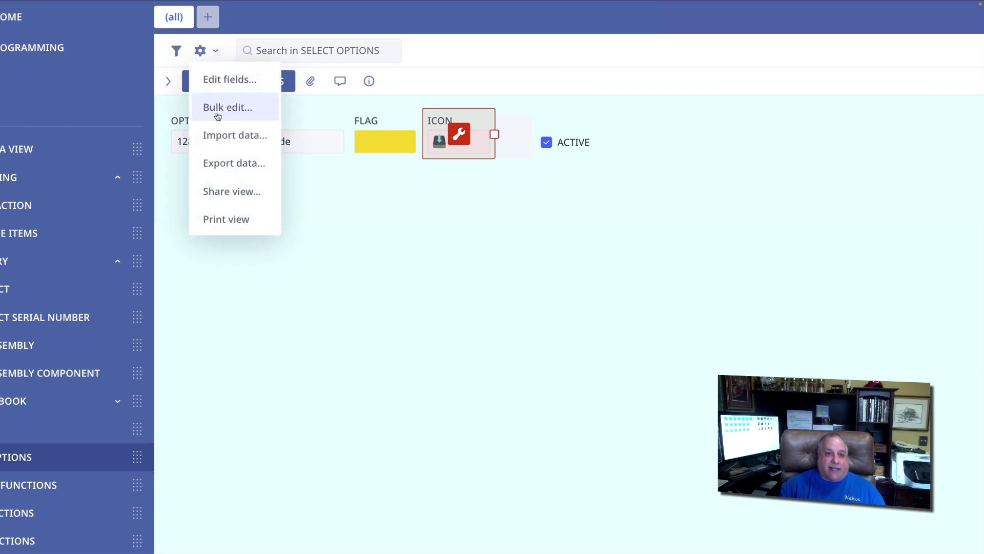
{"action": "left_click", "coordinate": [218, 81]}
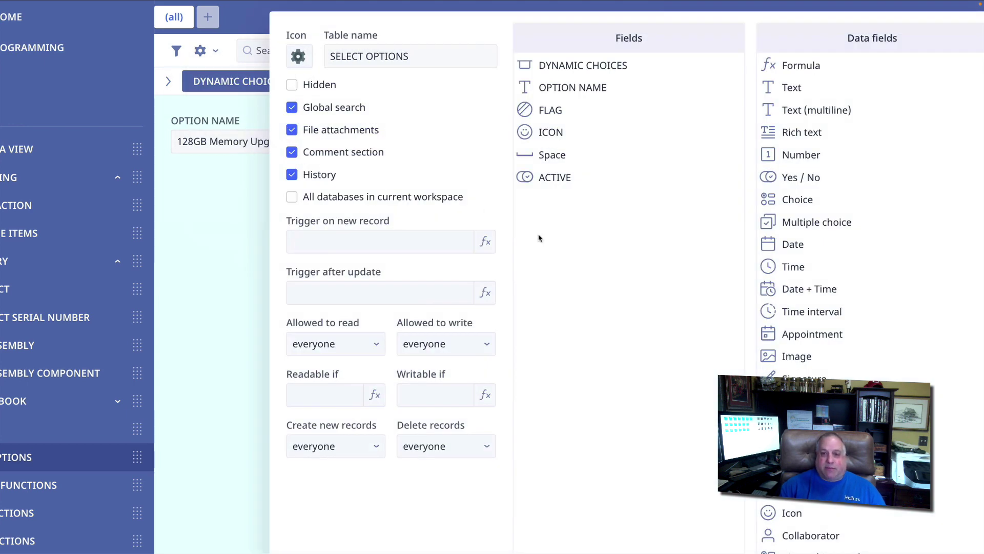
{"action": "scroll", "coordinate": [843, 320], "scroll_direction": "down", "scroll_amount": 5}
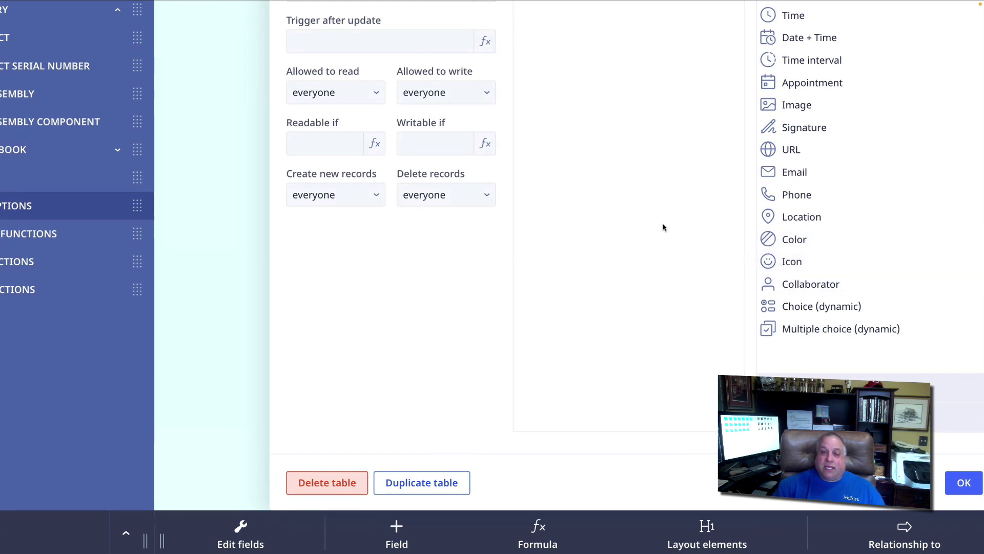
{"action": "scroll", "coordinate": [664, 227], "scroll_direction": "up", "scroll_amount": 5}
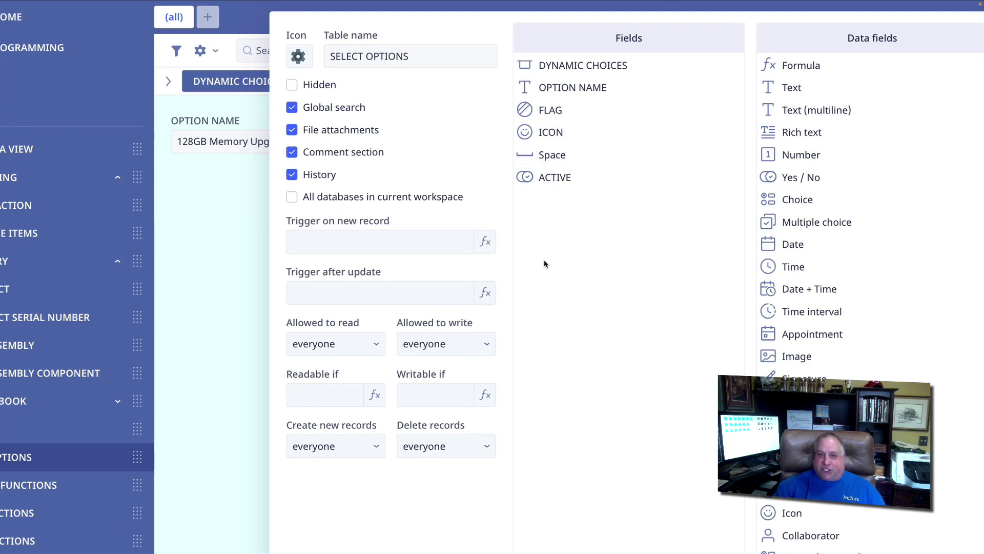
{"action": "key", "text": "Return"}
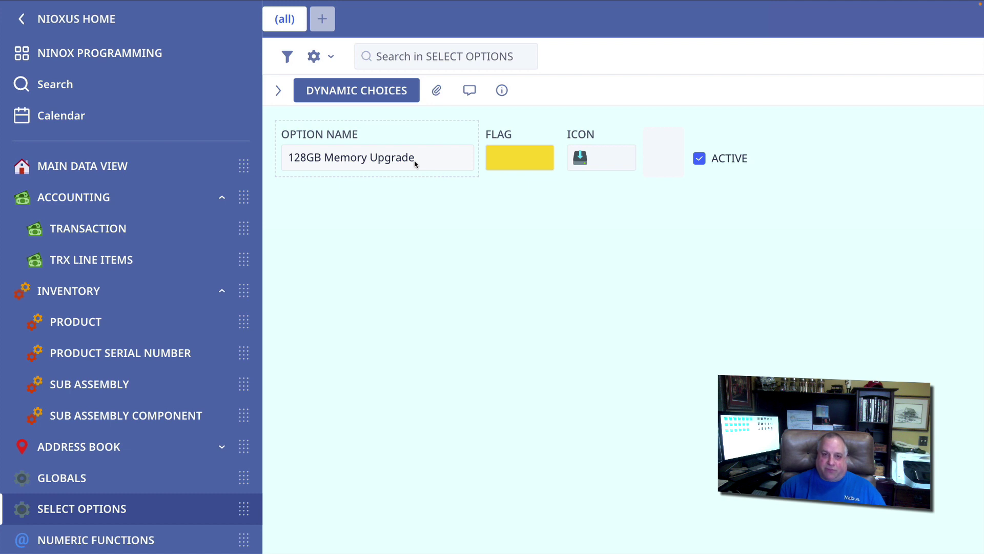
Step: Check that the ACTIVE field is a required Yes / No field defaulting to Yes
{"action": "left_click", "coordinate": [738, 141]}
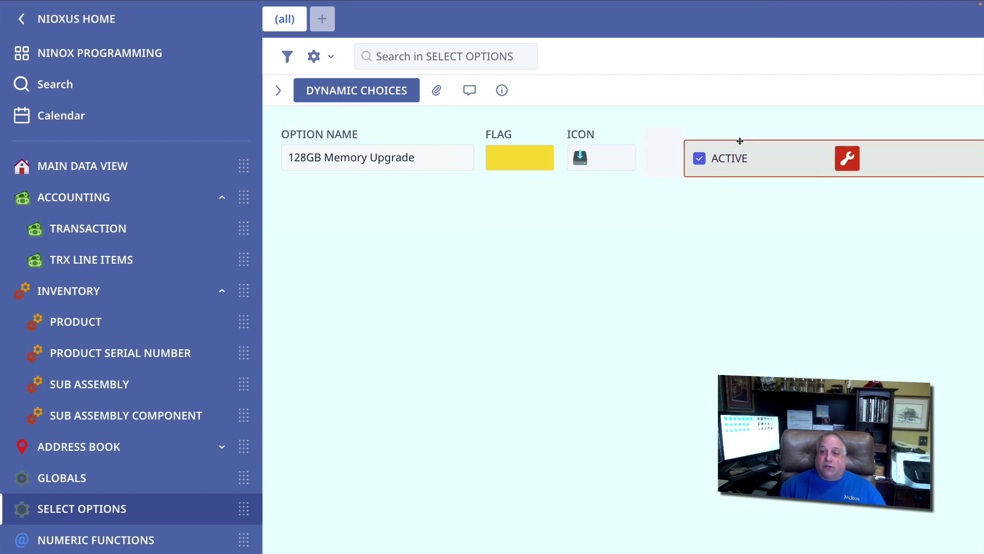
{"action": "left_click", "coordinate": [847, 158]}
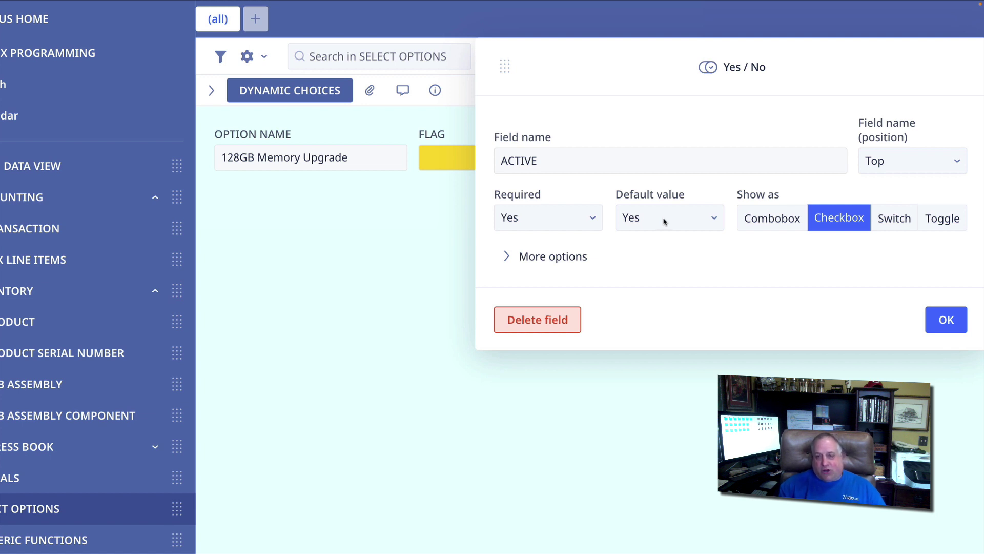
{"action": "left_click", "coordinate": [941, 320]}
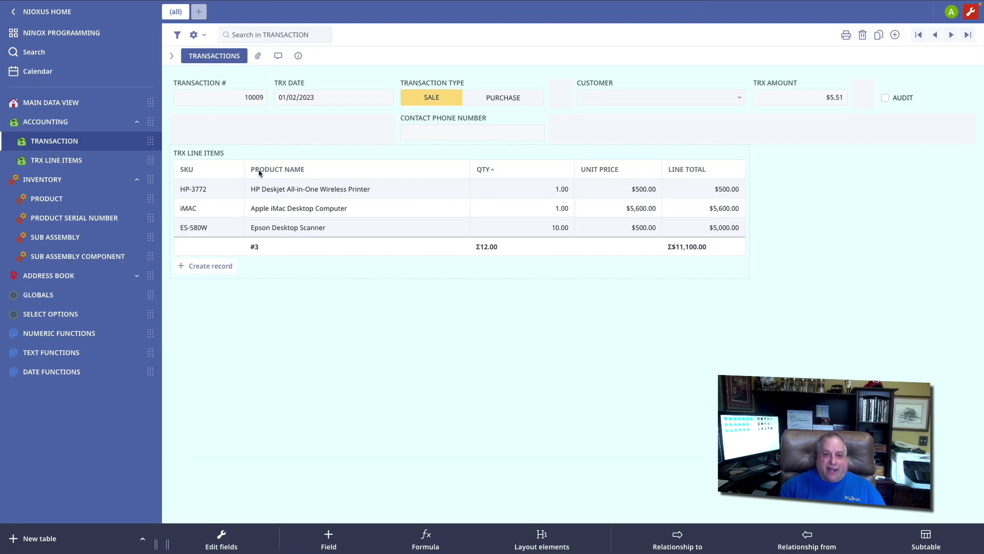
Step: Open the iMac line item and review its Options field settings
{"action": "left_click", "coordinate": [285, 211]}
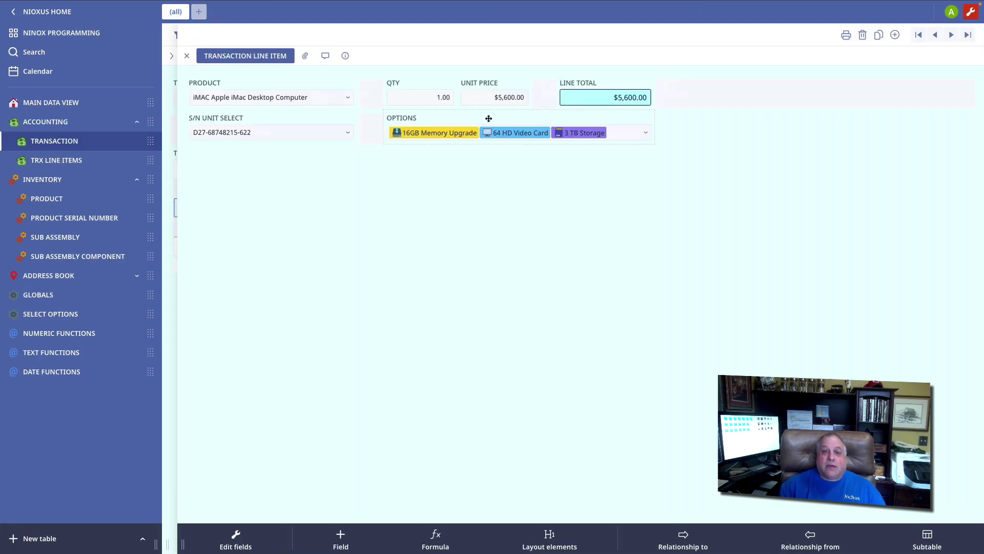
{"action": "left_click", "coordinate": [516, 132]}
{"action": "left_click", "coordinate": [517, 133]}
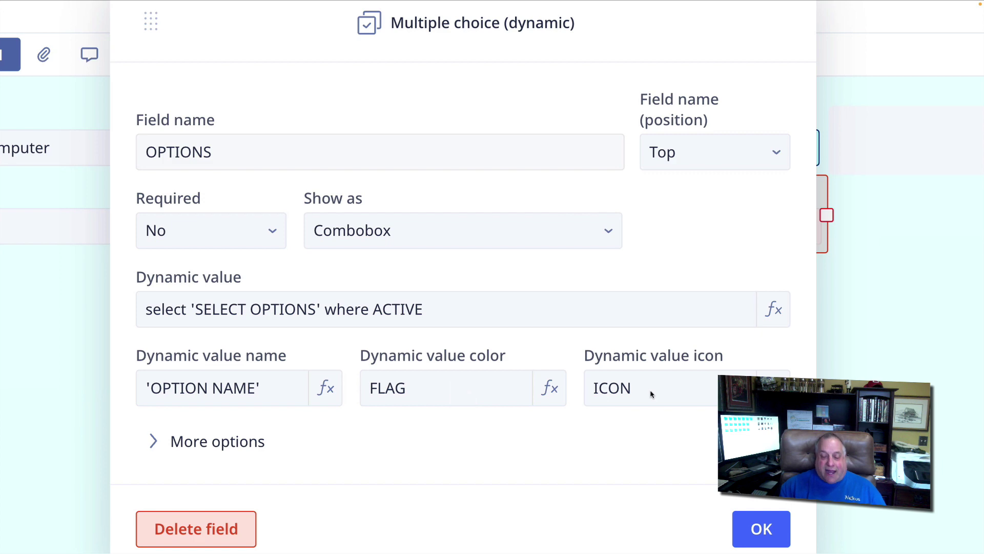
{"action": "left_click", "coordinate": [777, 516]}
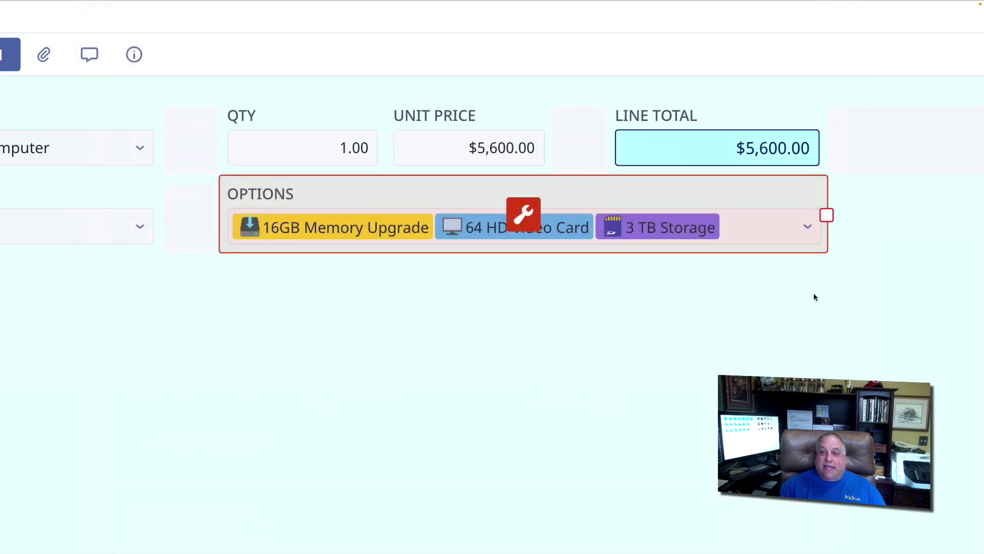
Step: List the Options choices, ten in total with 128GB Memory Upgrade last
{"action": "left_click", "coordinate": [809, 226]}
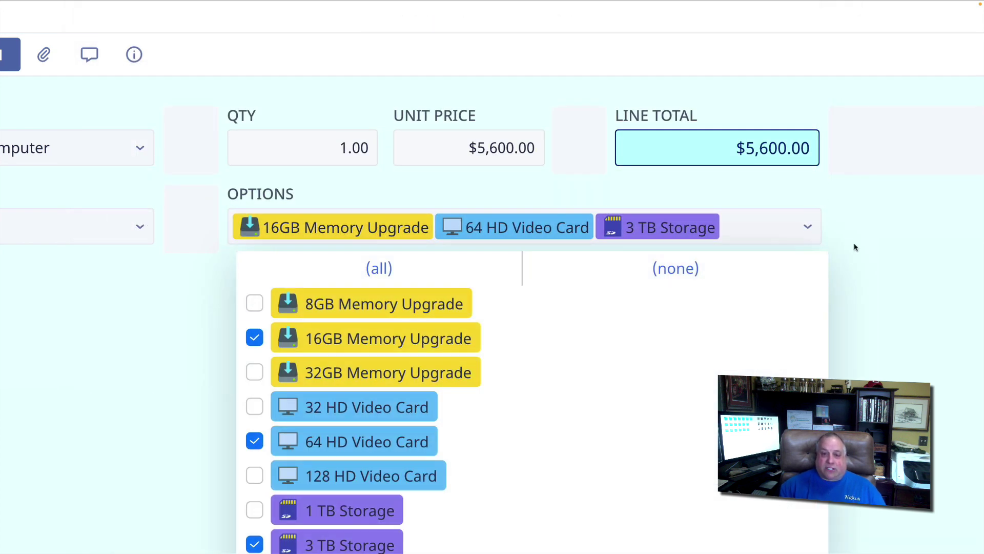
{"action": "scroll", "coordinate": [854, 248], "scroll_direction": "down", "scroll_amount": 1}
{"action": "scroll", "coordinate": [855, 247], "scroll_direction": "down", "scroll_amount": 3}
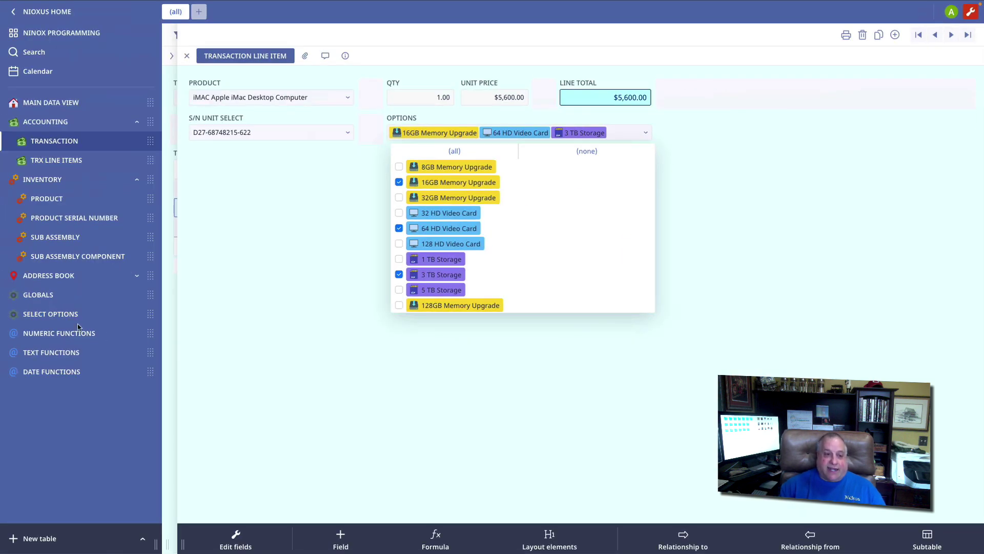
Step: Return through the TRANSACTION table to the iMac line item record
{"action": "left_click", "coordinate": [52, 315]}
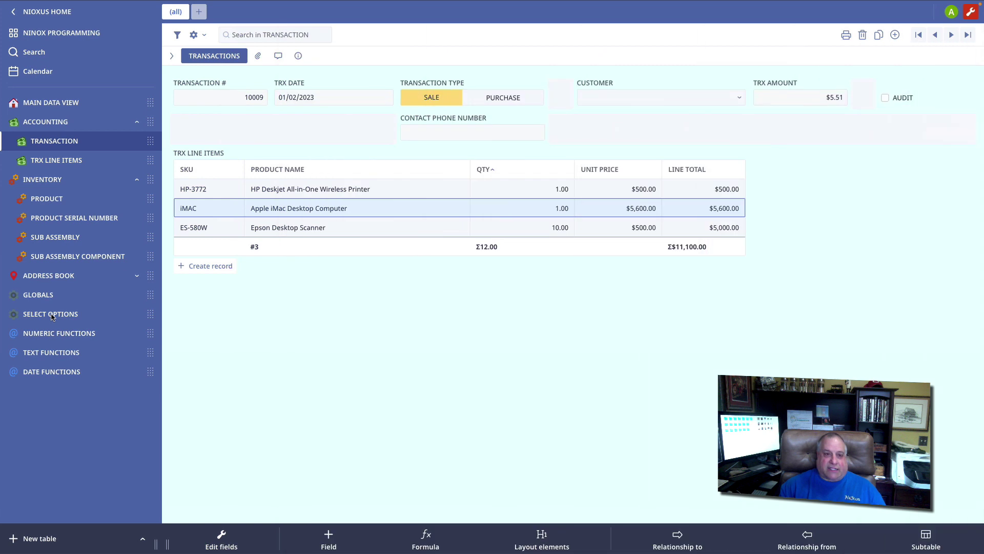
{"action": "left_click", "coordinate": [51, 314]}
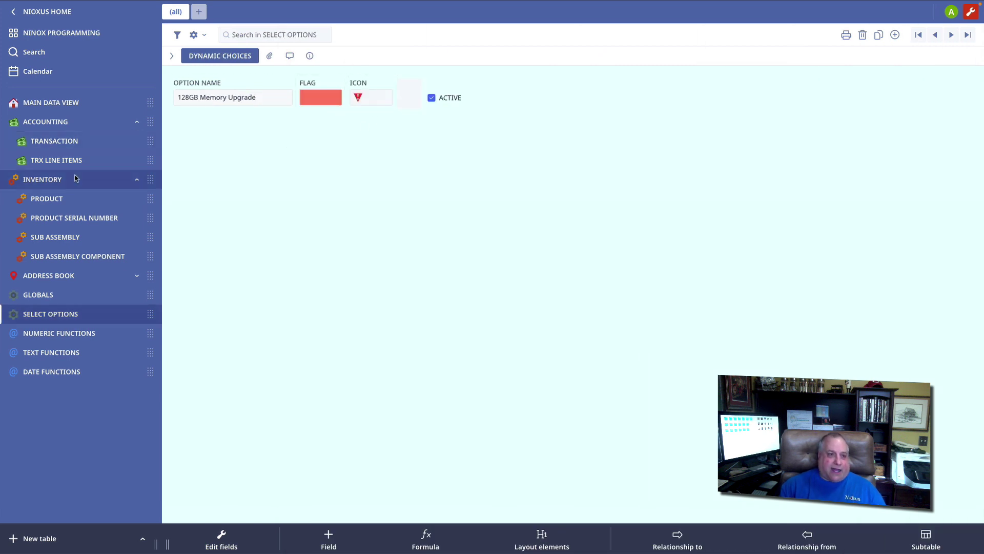
{"action": "left_click", "coordinate": [67, 146]}
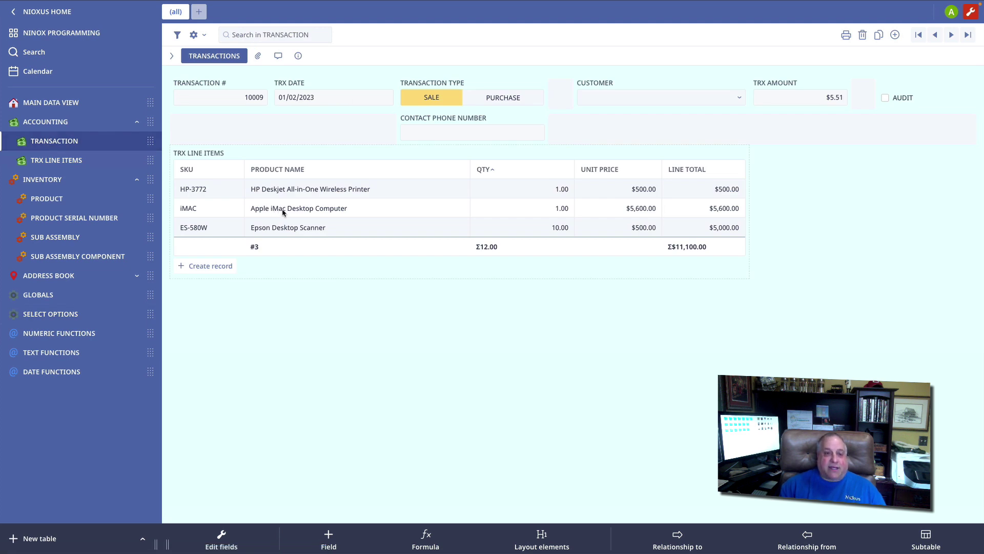
{"action": "left_click", "coordinate": [277, 209]}
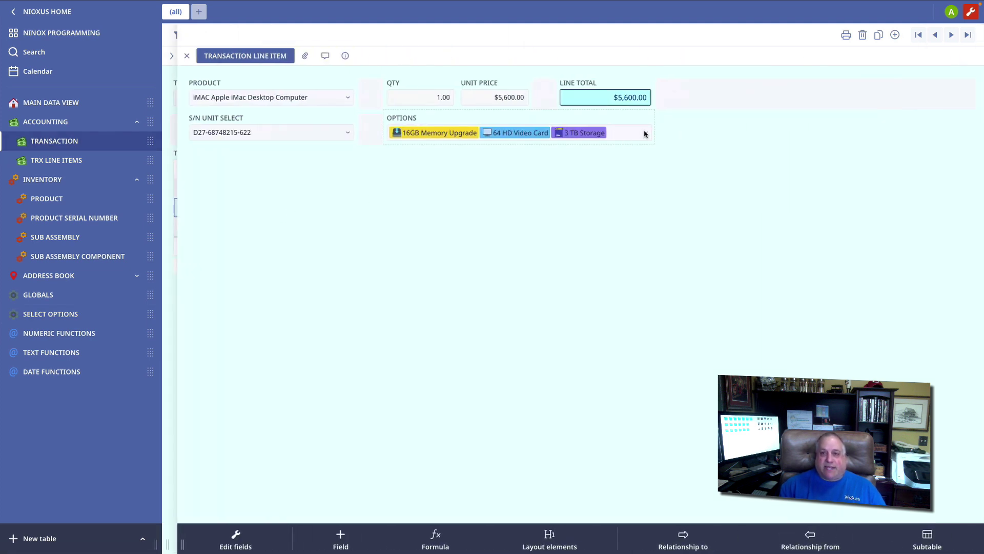
Step: Open 32GB Memory Upgrade from the Options list, make it inactive, and return to the transaction
{"action": "left_click", "coordinate": [646, 133]}
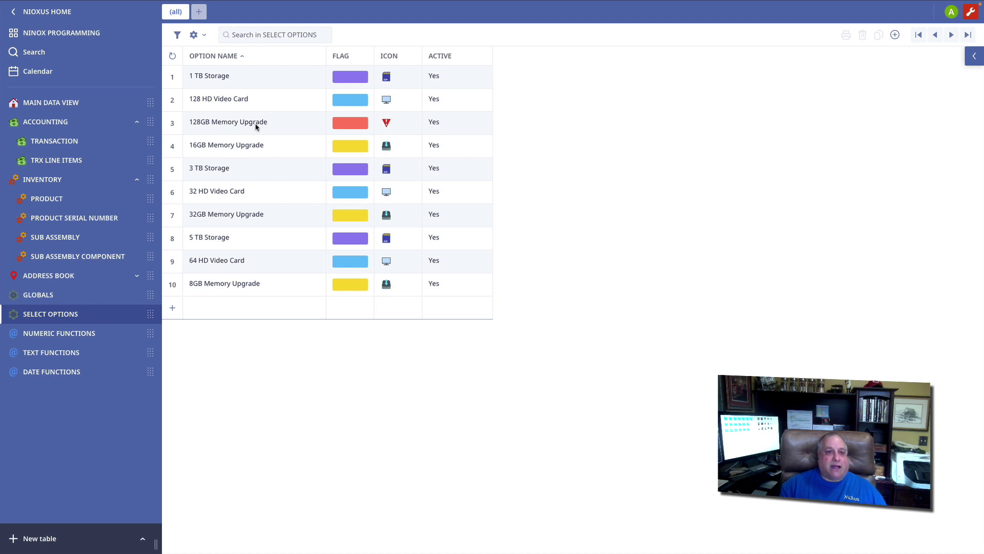
{"action": "left_click", "coordinate": [252, 219]}
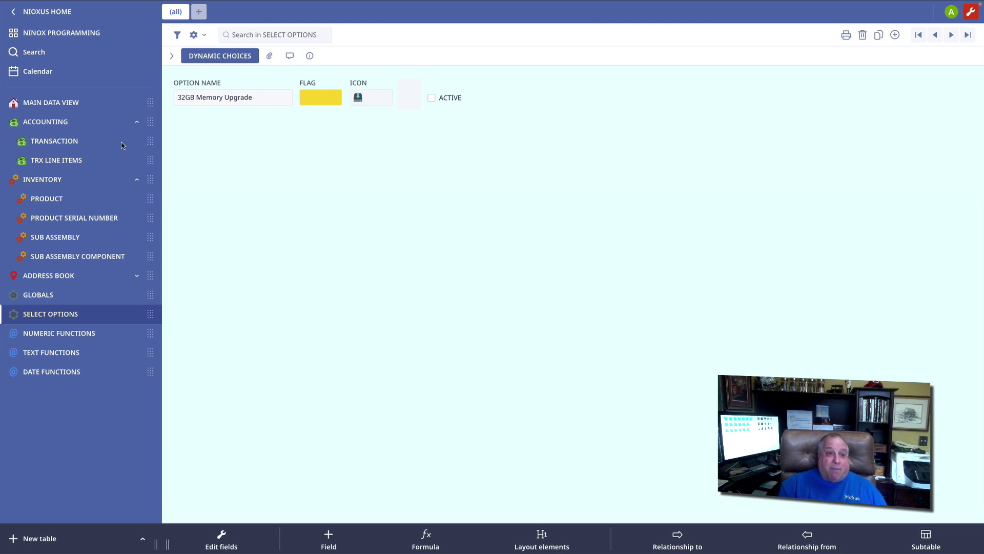
{"action": "left_click", "coordinate": [68, 144]}
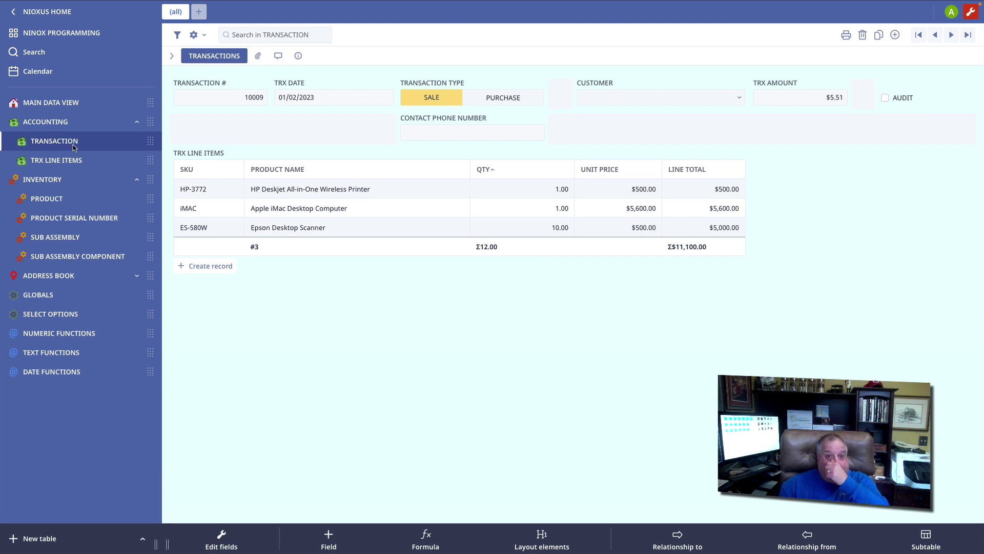
{"action": "left_click", "coordinate": [285, 209]}
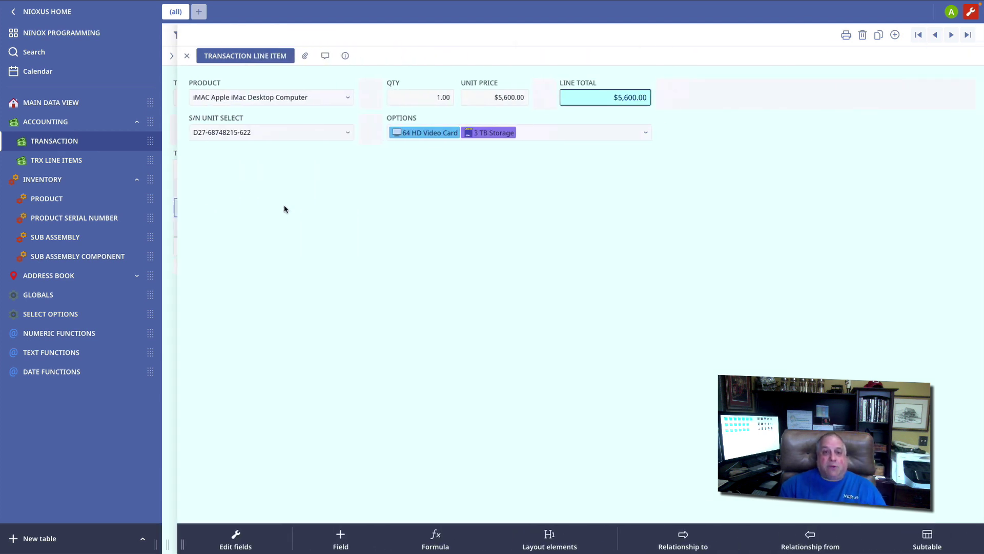
{"action": "left_click", "coordinate": [433, 119]}
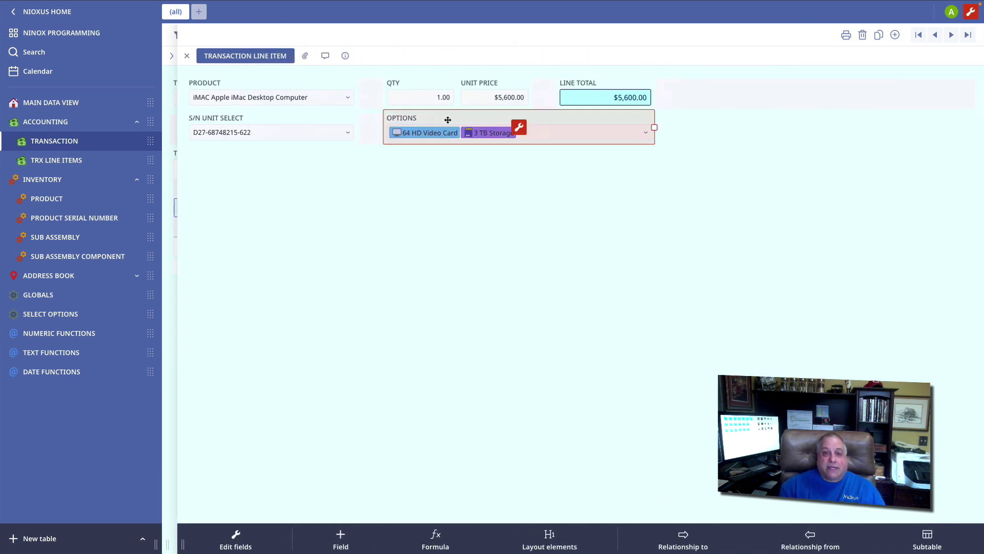
{"action": "left_click", "coordinate": [519, 131]}
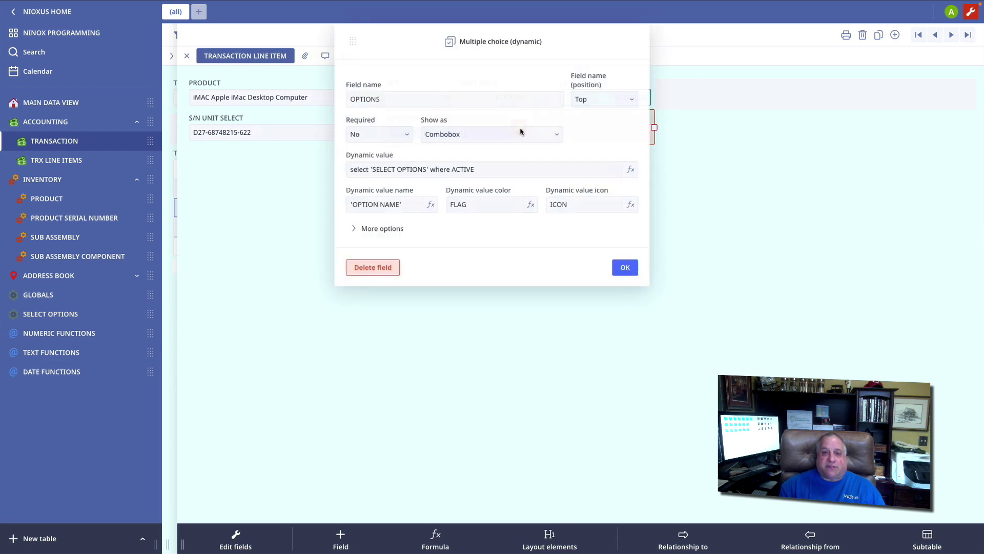
{"action": "left_click", "coordinate": [381, 171]}
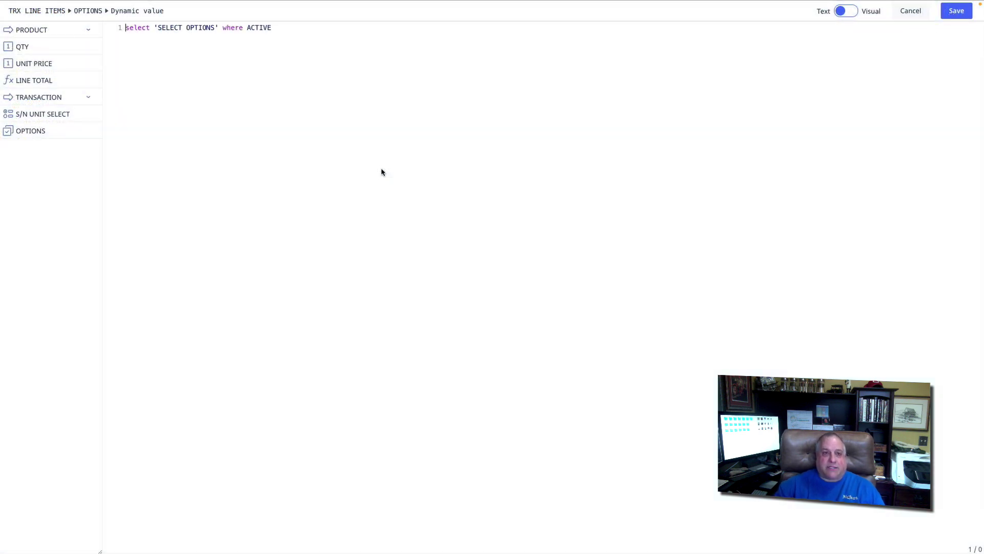
{"action": "left_click", "coordinate": [381, 171]}
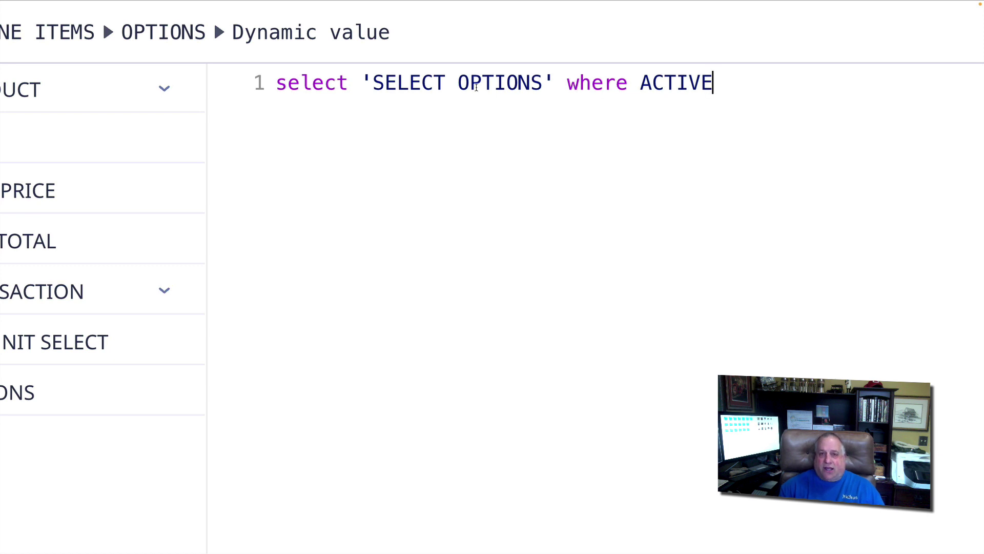
{"action": "left_click_drag", "start_coordinate": [275, 83], "coordinate": [555, 80]}
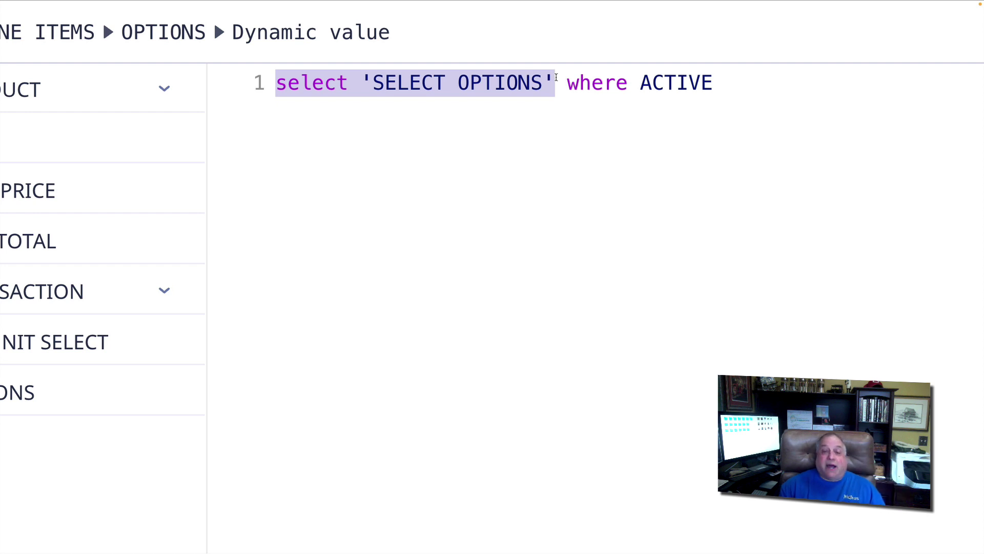
{"action": "left_click_drag", "start_coordinate": [568, 83], "coordinate": [715, 83]}
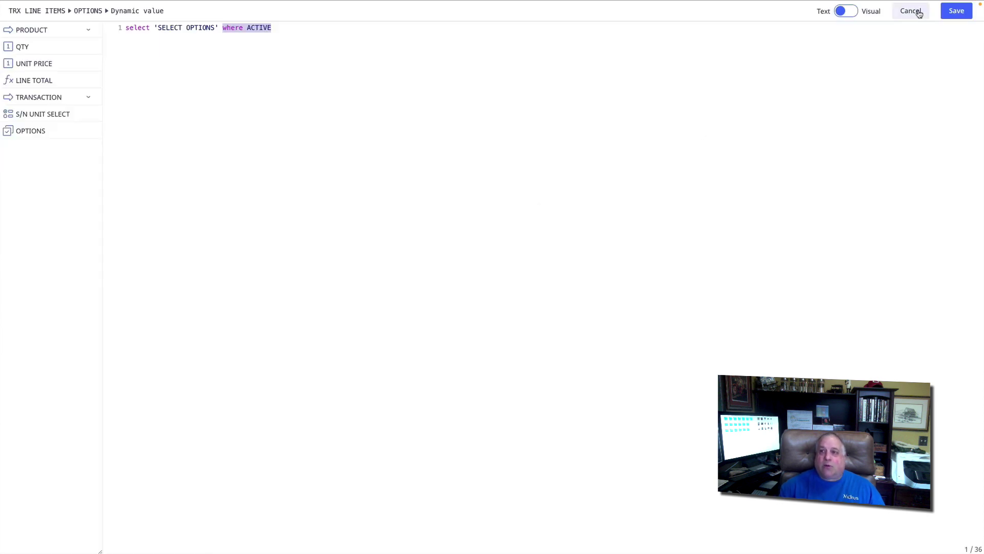
{"action": "left_click", "coordinate": [957, 12]}
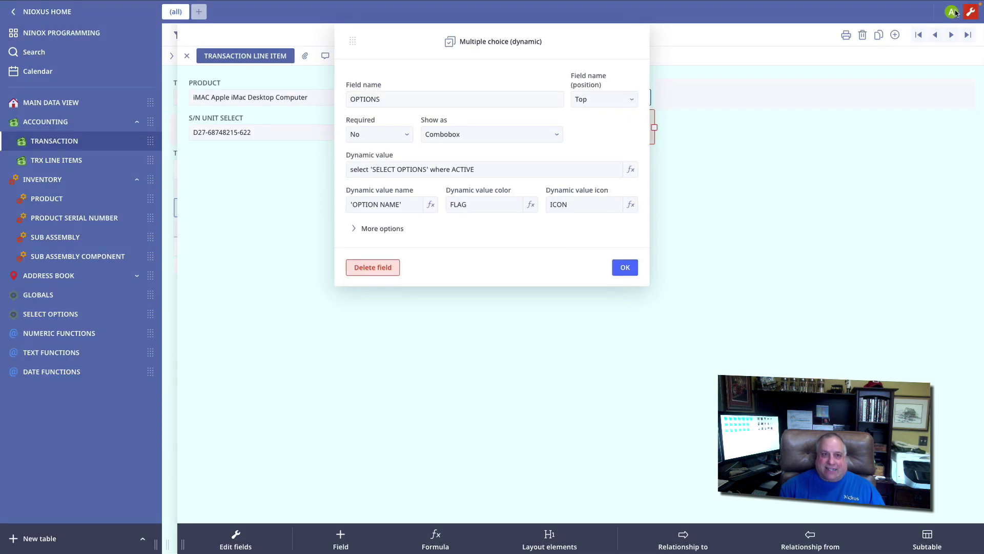
{"action": "left_click", "coordinate": [624, 268]}
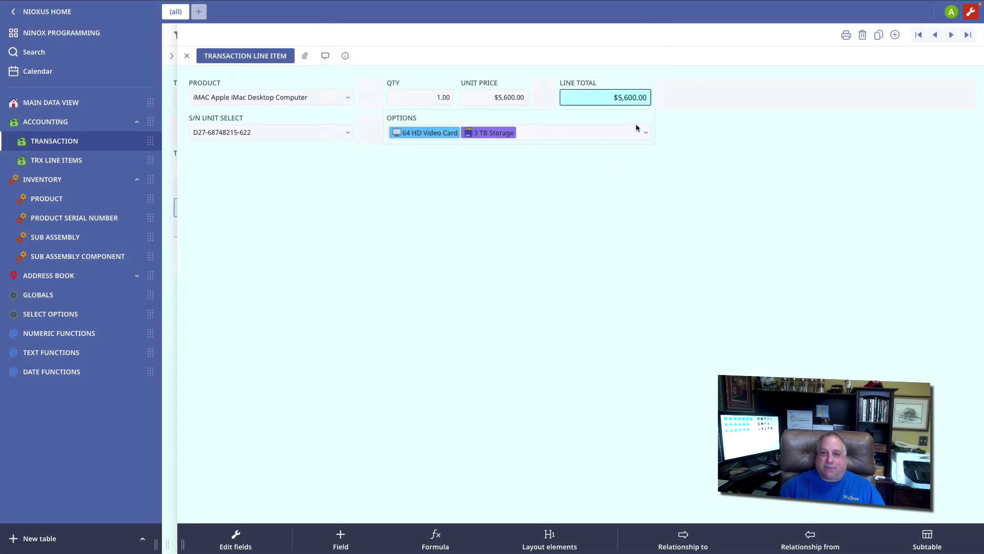
Step: Open the 32GB Memory Upgrade option record and mark it ACTIVE again
{"action": "left_click", "coordinate": [646, 133]}
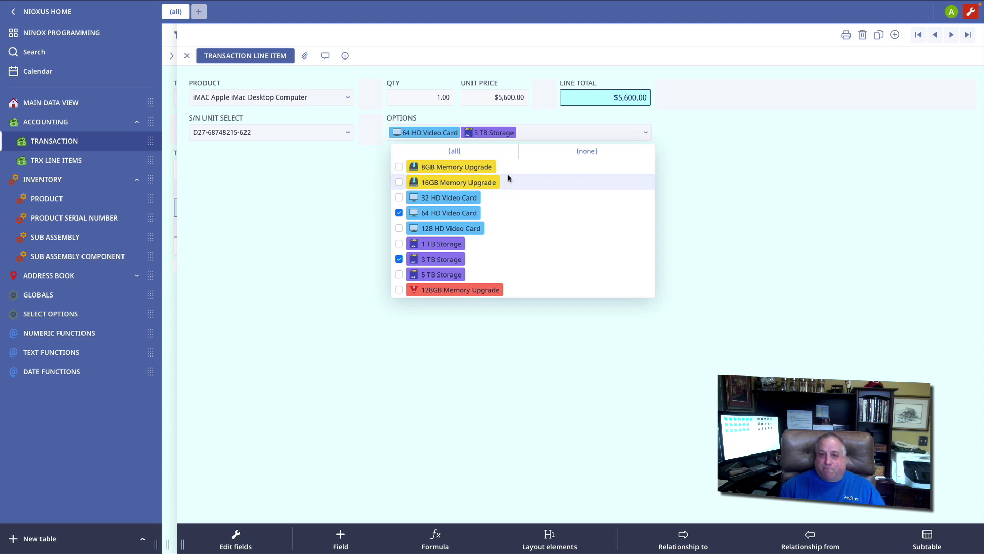
{"action": "left_click", "coordinate": [70, 317]}
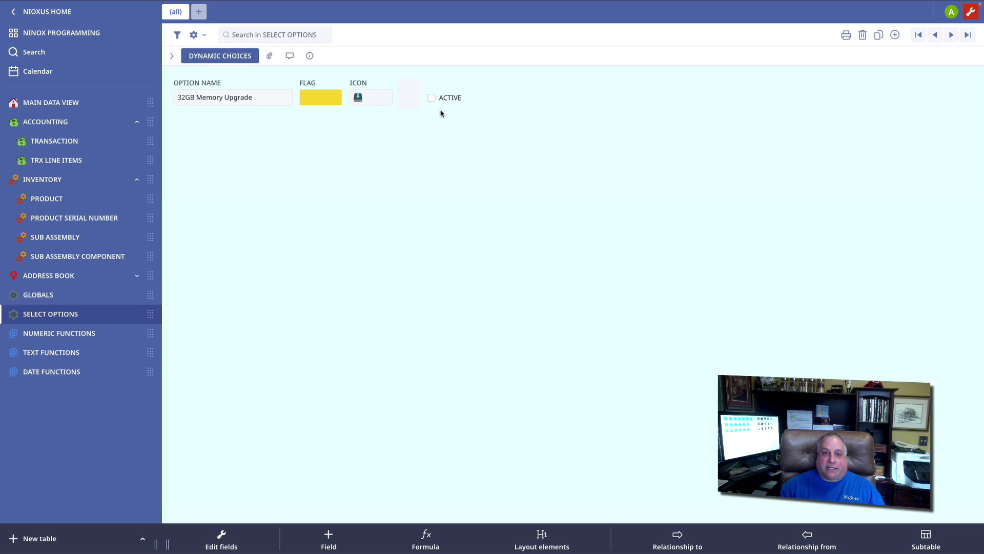
{"action": "left_click", "coordinate": [431, 98]}
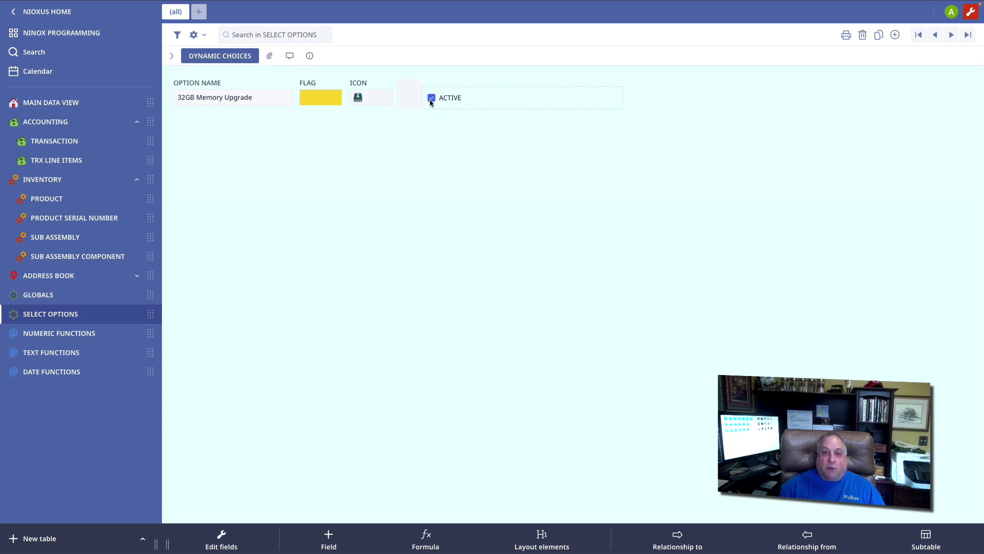
Step: Reopen the iMac line item and check its Options list and field settings
{"action": "left_click", "coordinate": [52, 141]}
{"action": "left_click", "coordinate": [276, 207]}
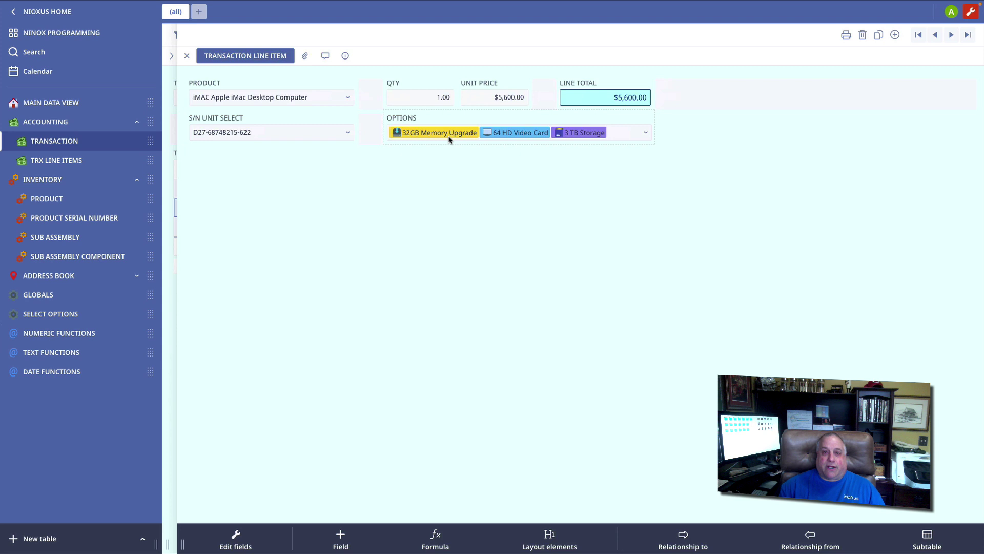
{"action": "left_click", "coordinate": [646, 133]}
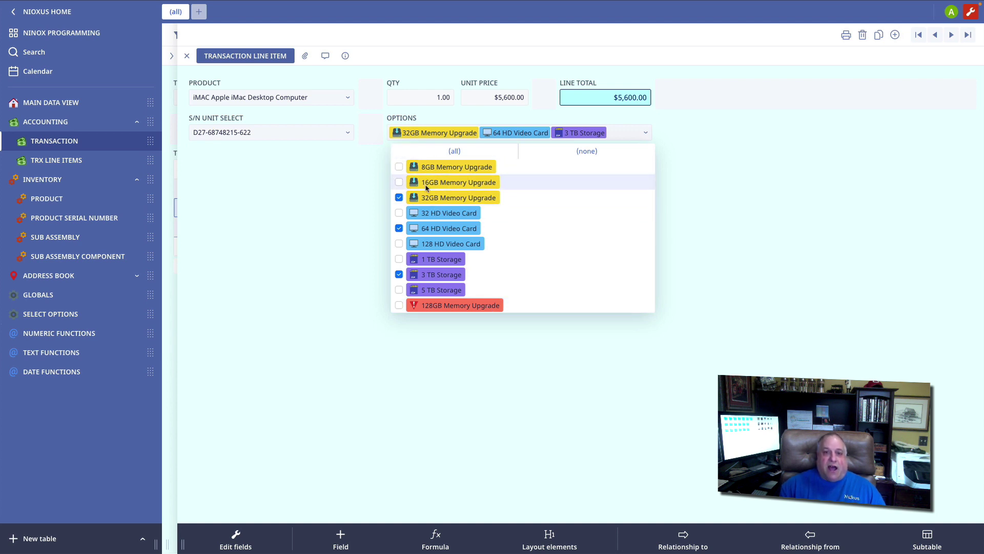
{"action": "left_click", "coordinate": [551, 114]}
{"action": "left_click", "coordinate": [518, 126]}
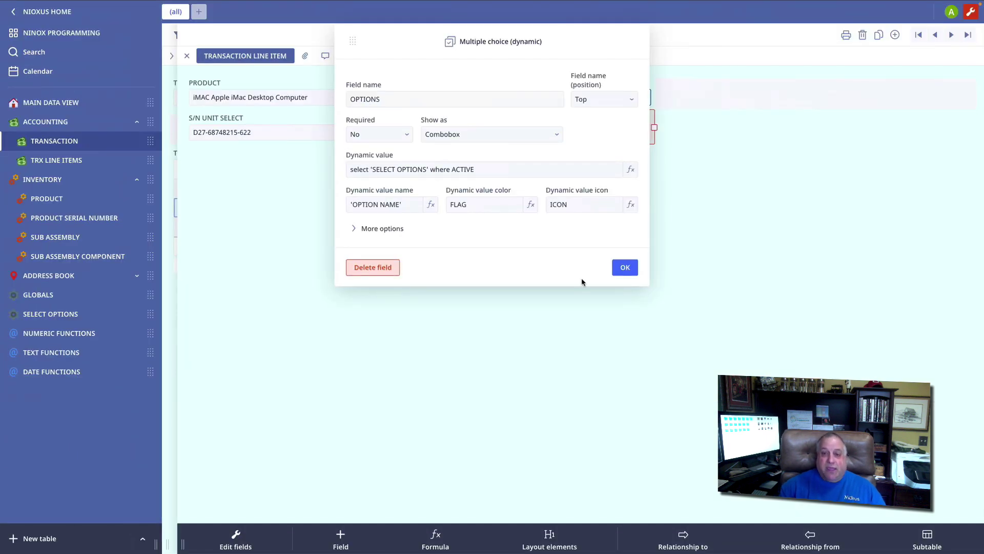
{"action": "left_click", "coordinate": [624, 266]}
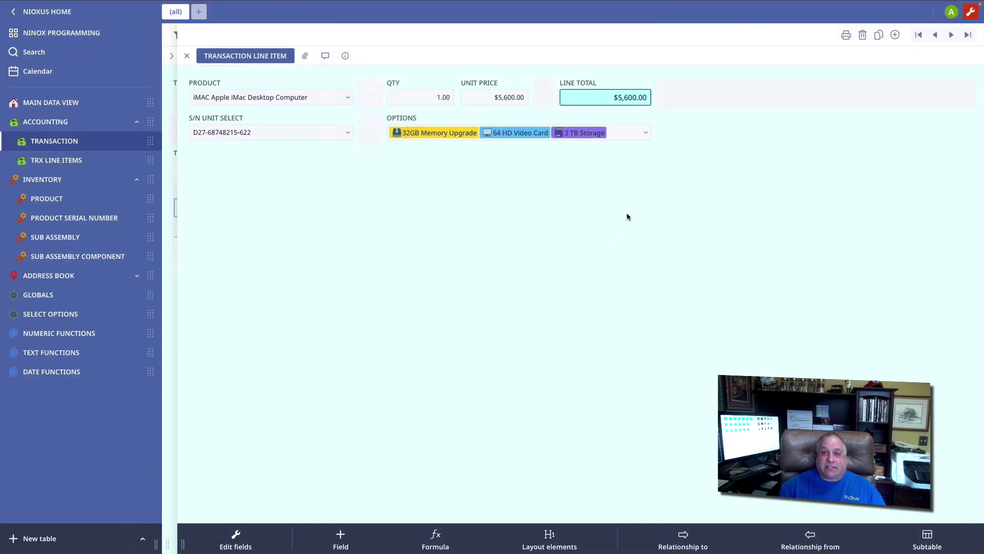
{"action": "left_click", "coordinate": [646, 133]}
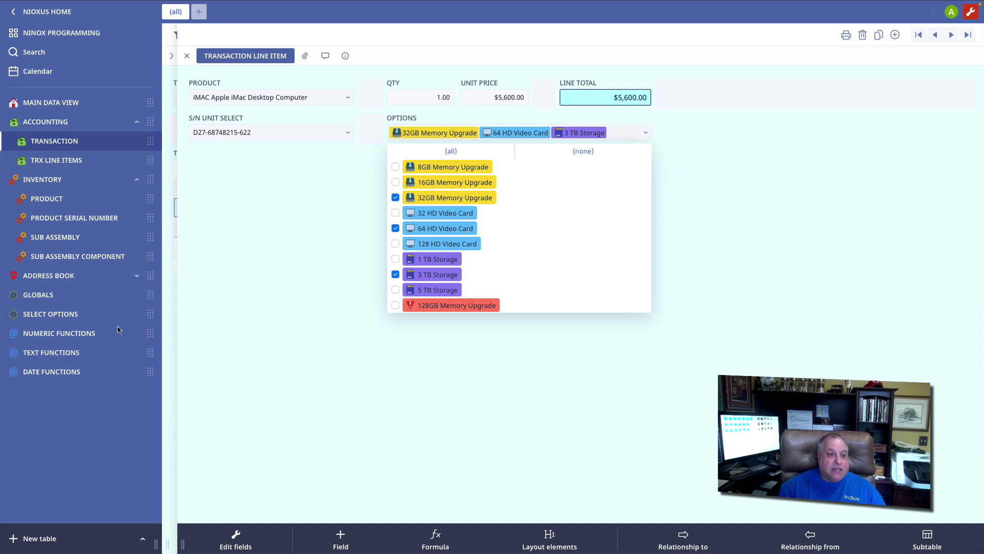
Step: Add a new choice field to the SELECT OPTIONS form
{"action": "left_click", "coordinate": [61, 319]}
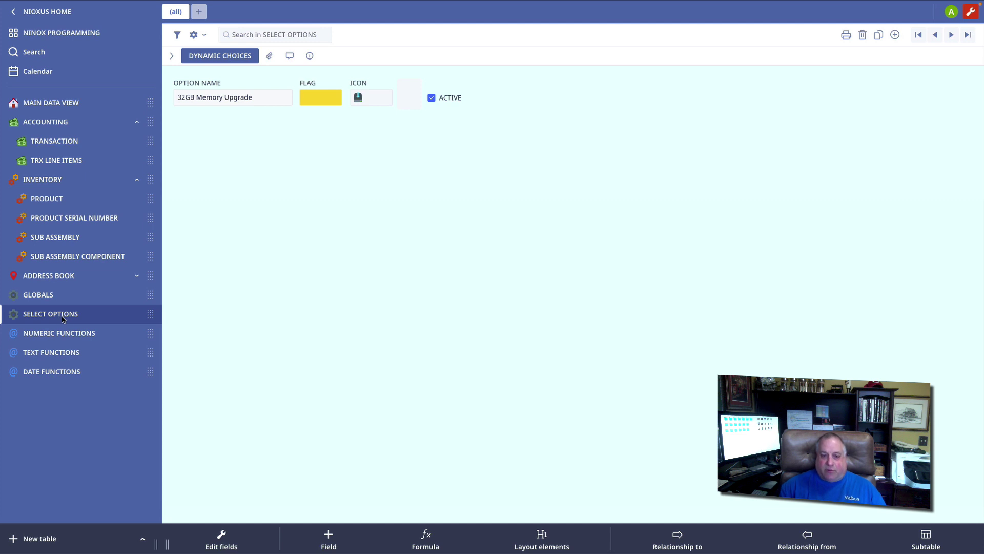
{"action": "left_click", "coordinate": [330, 534]}
{"action": "left_click", "coordinate": [329, 374]}
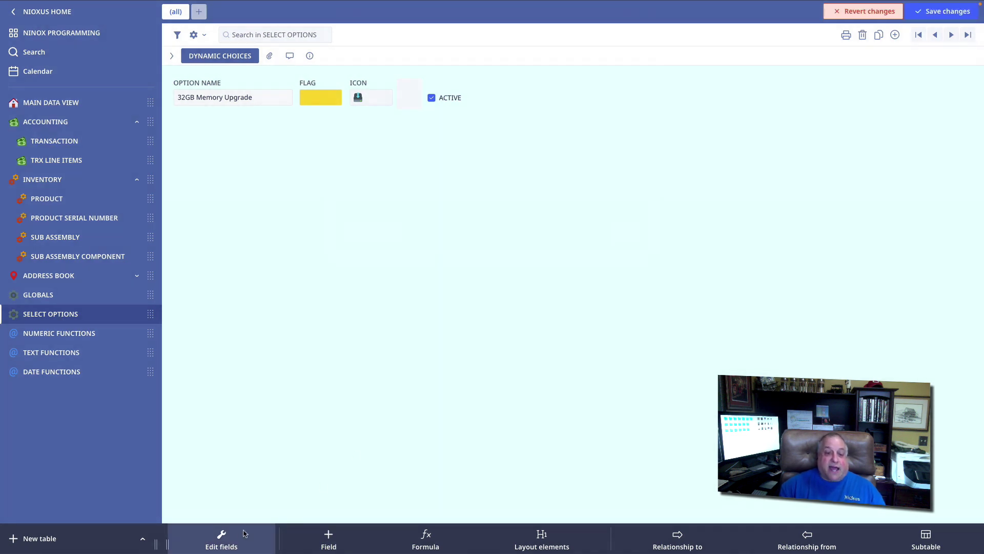
{"action": "left_click", "coordinate": [317, 536]}
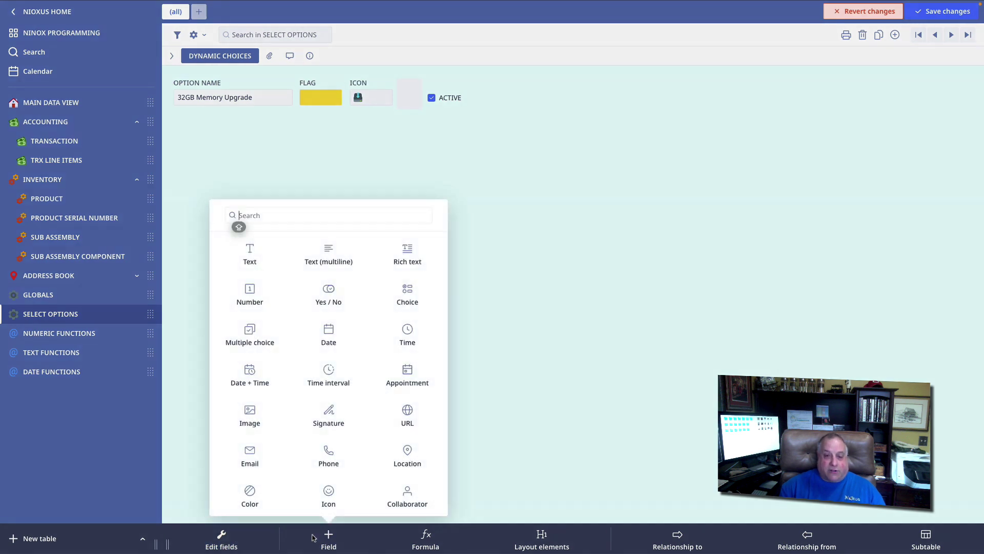
{"action": "left_click", "coordinate": [400, 302]}
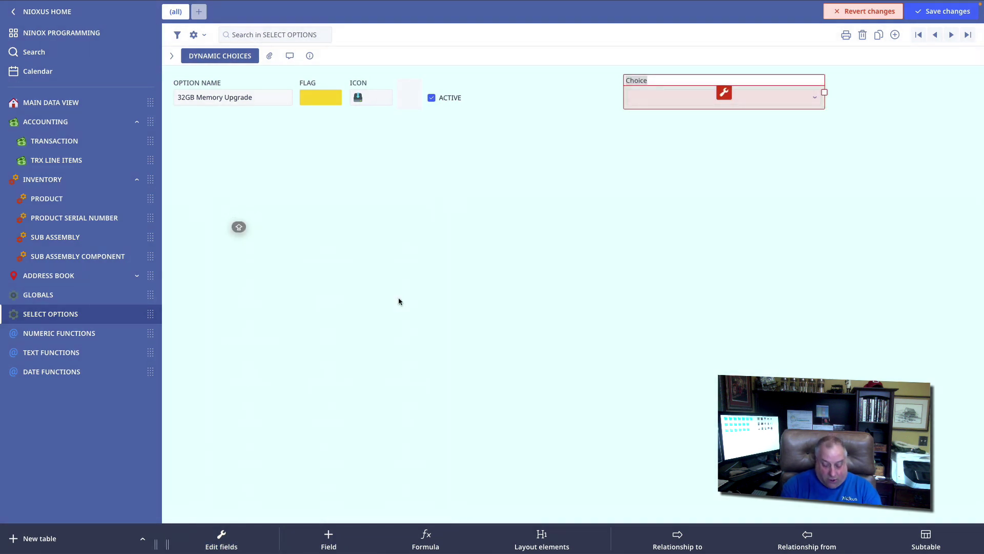
Step: Name the field Group and start adding its MEMORY, VIDEO and STORAGE choices
{"action": "type", "text": "Group"}
{"action": "key", "text": "Return"}
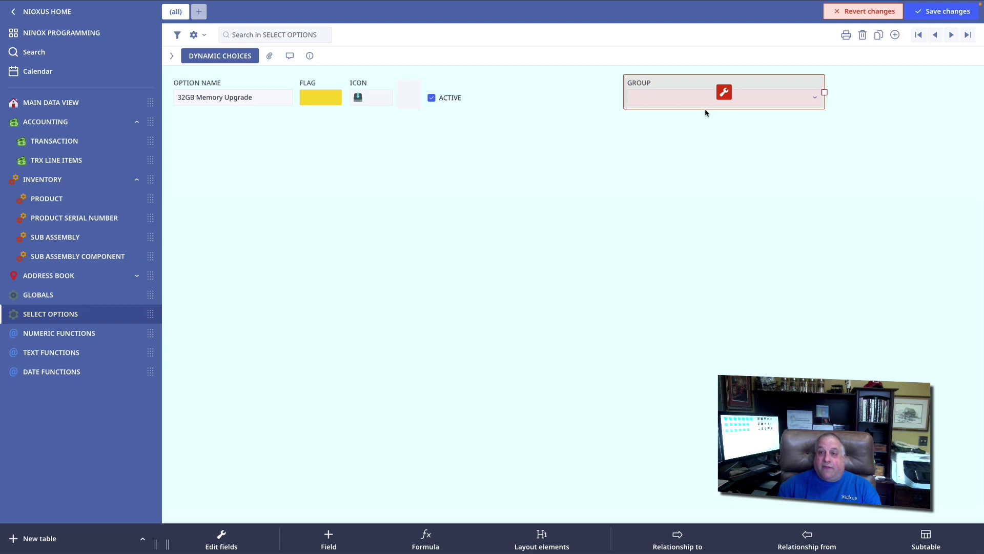
{"action": "left_click", "coordinate": [724, 92]}
{"action": "left_click", "coordinate": [520, 97]}
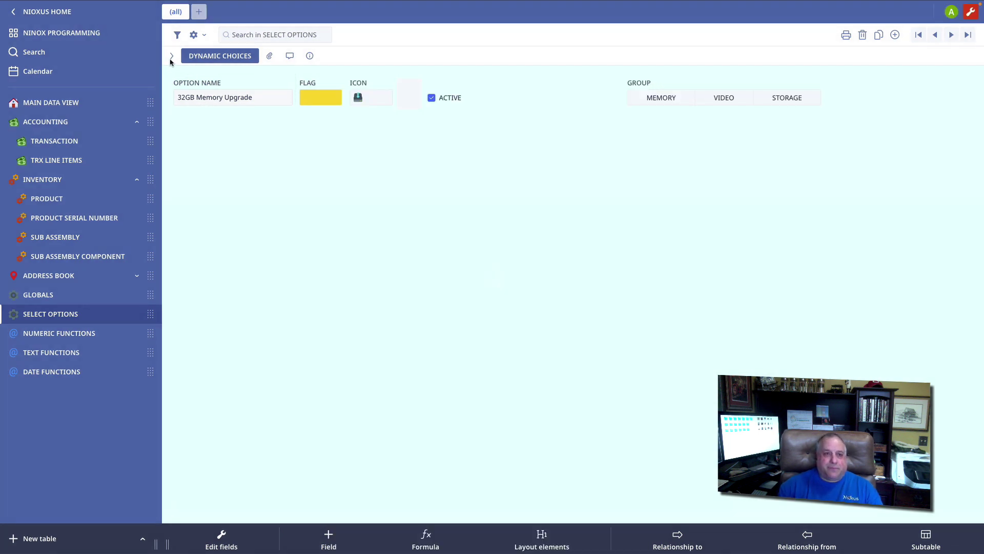
Step: Show and widen the GROUP column, then set each option's group to MEMORY, VIDEO or STORAGE
{"action": "left_click", "coordinate": [172, 56]}
{"action": "left_click", "coordinate": [444, 57]}
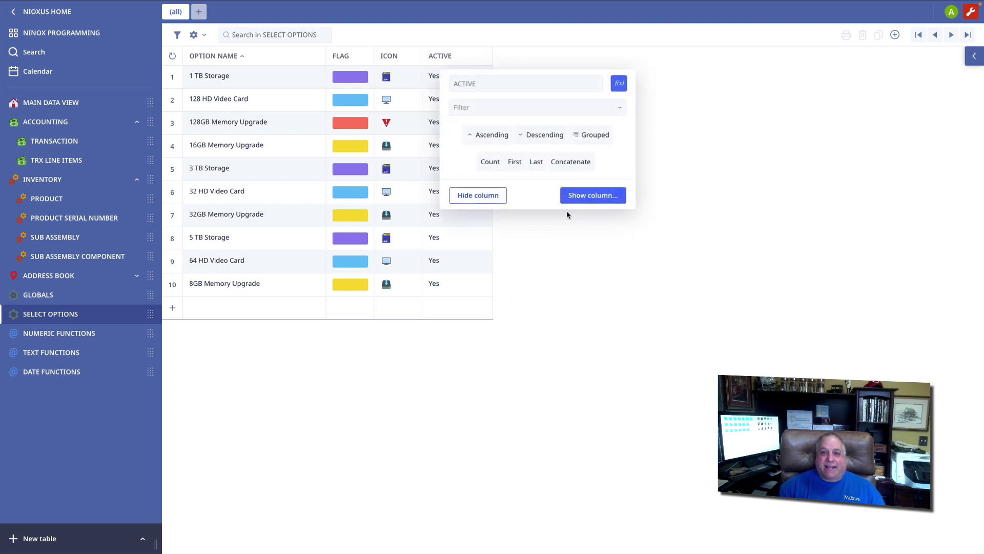
{"action": "left_click", "coordinate": [592, 196]}
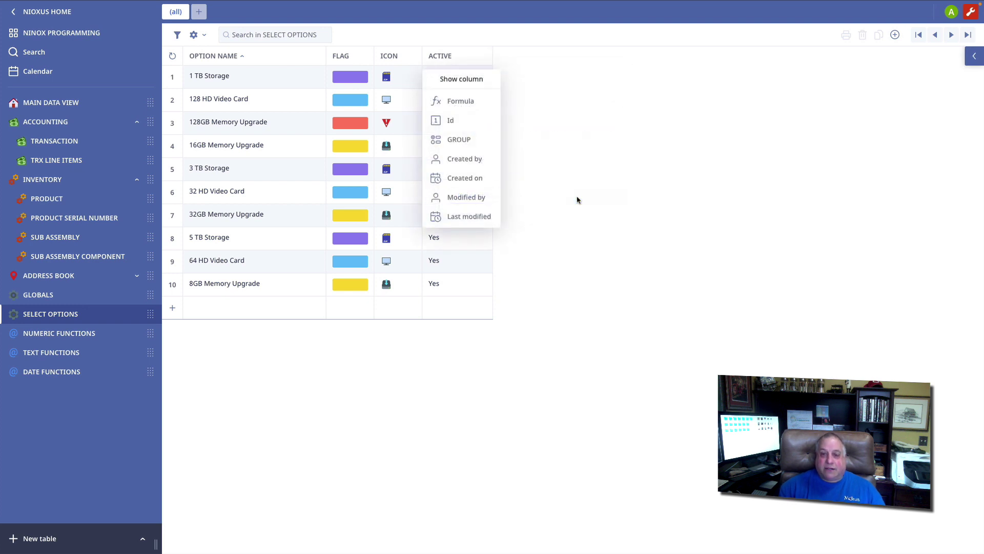
{"action": "left_click", "coordinate": [468, 140]}
{"action": "left_click_drag", "start_coordinate": [537, 59], "coordinate": [579, 59]}
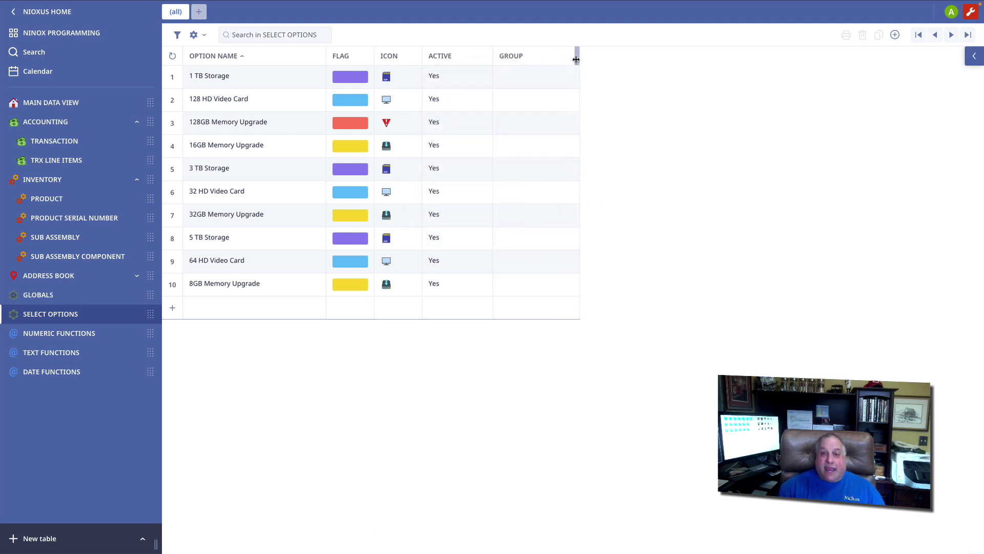
{"action": "left_click", "coordinate": [521, 78]}
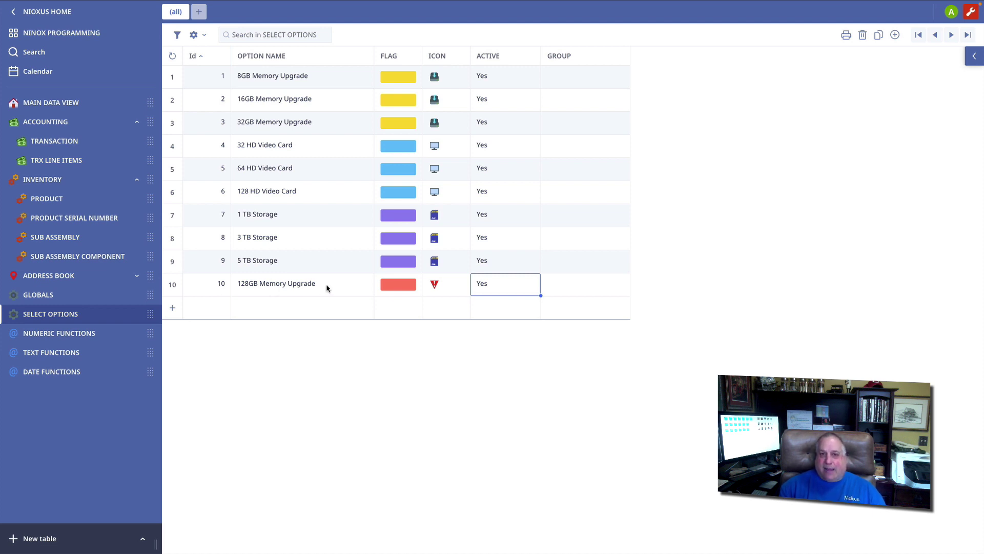
{"action": "left_click", "coordinate": [574, 80]}
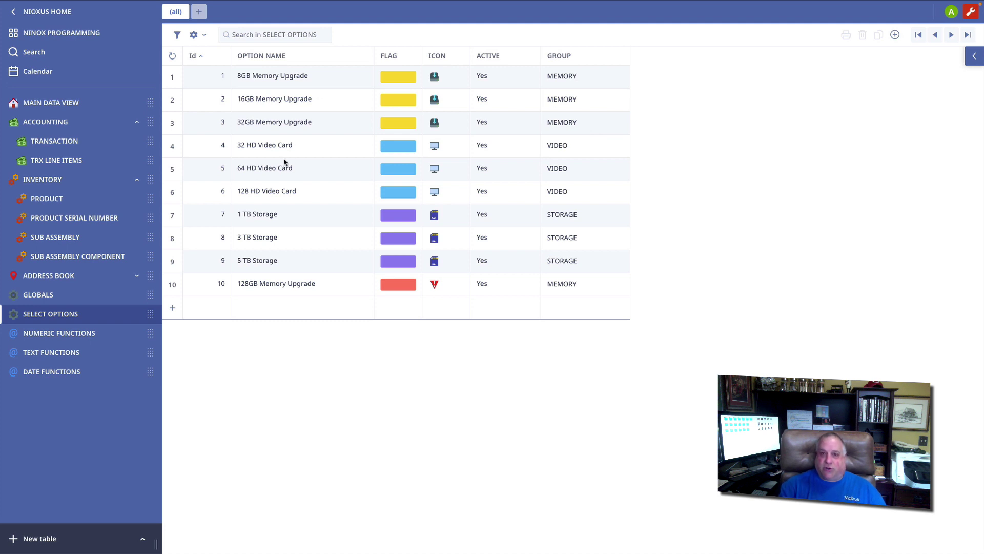
Step: Open the Options field settings from the iMac line item in transaction 10009
{"action": "left_click", "coordinate": [55, 142]}
{"action": "left_click", "coordinate": [267, 211]}
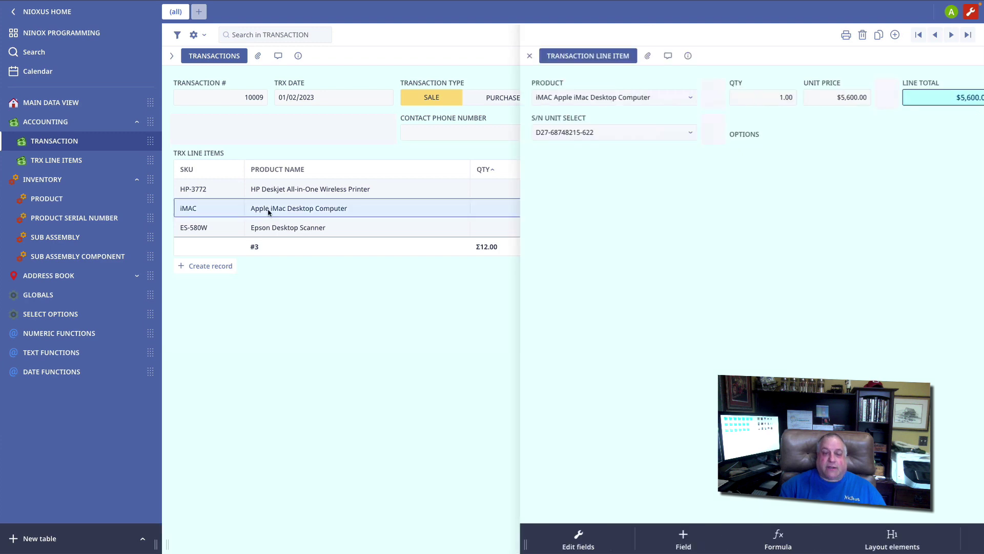
{"action": "double_click", "coordinate": [519, 128]}
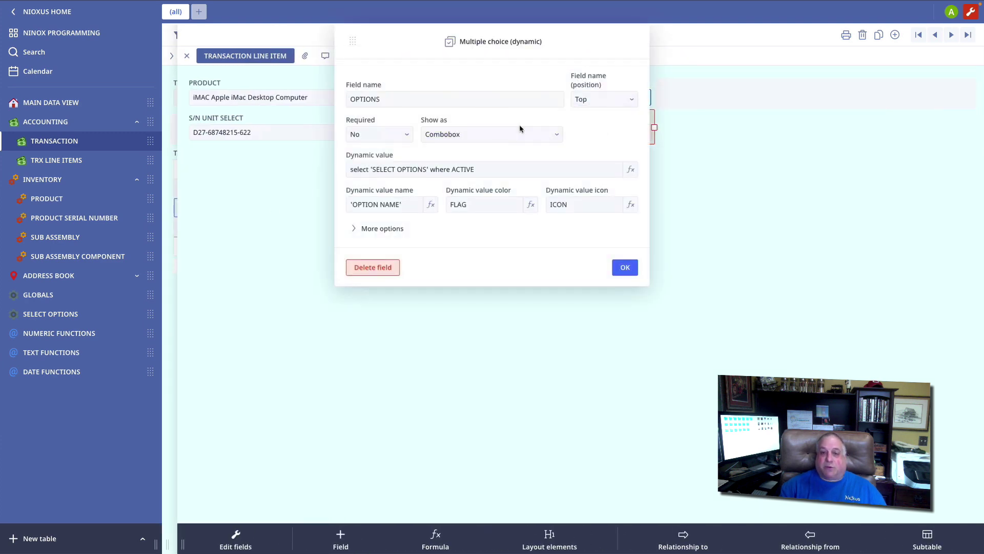
Step: Append 'order by number(GROUP)' to the Options dynamic value formula and save it
{"action": "left_click", "coordinate": [472, 169]}
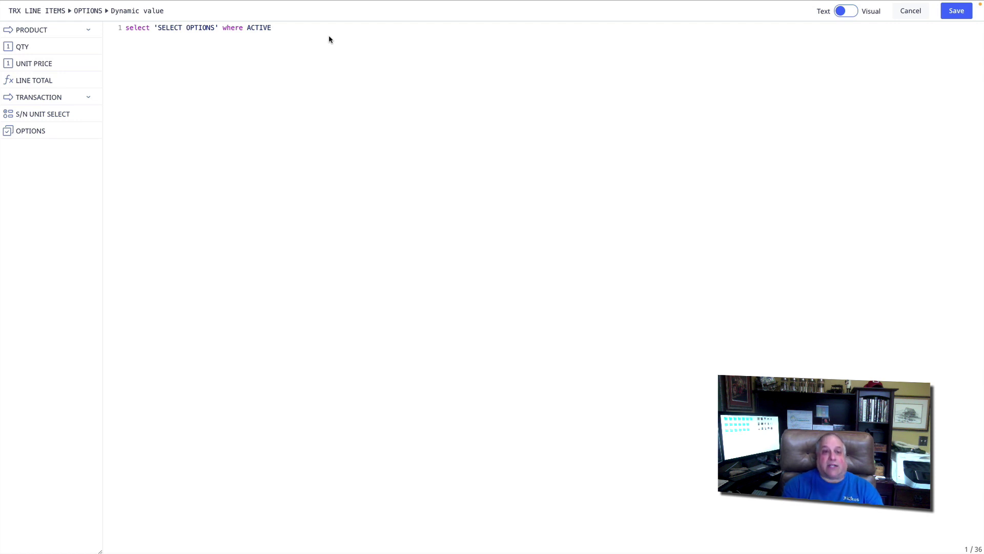
{"action": "type", "text": "order by GRO"}
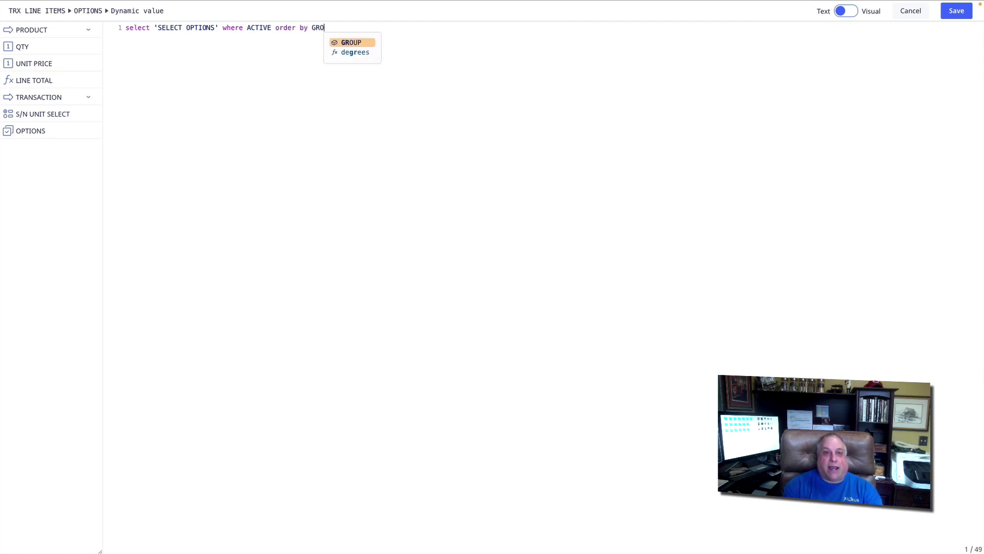
{"action": "key", "text": "Return"}
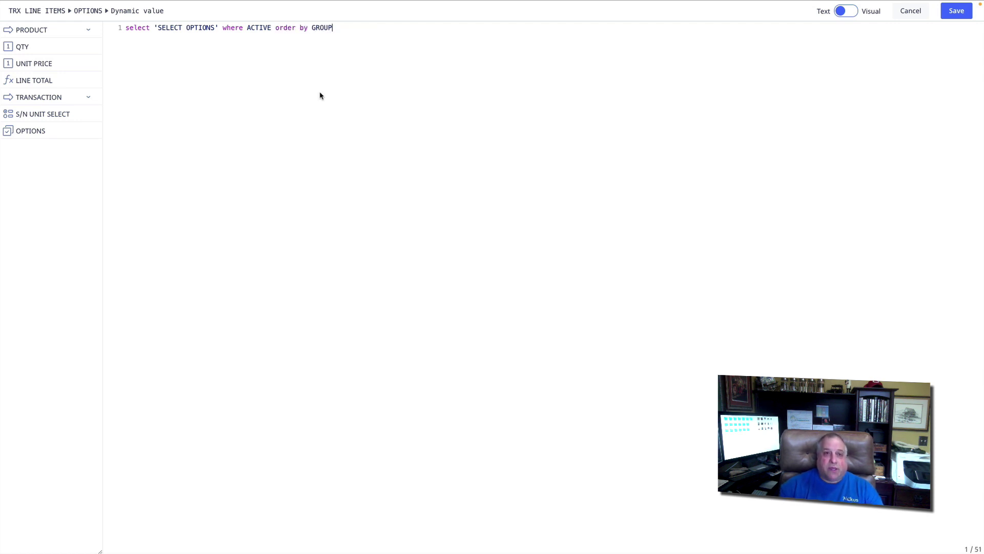
{"action": "left_click", "coordinate": [312, 27]}
{"action": "type", "text": "number(GROUP"}
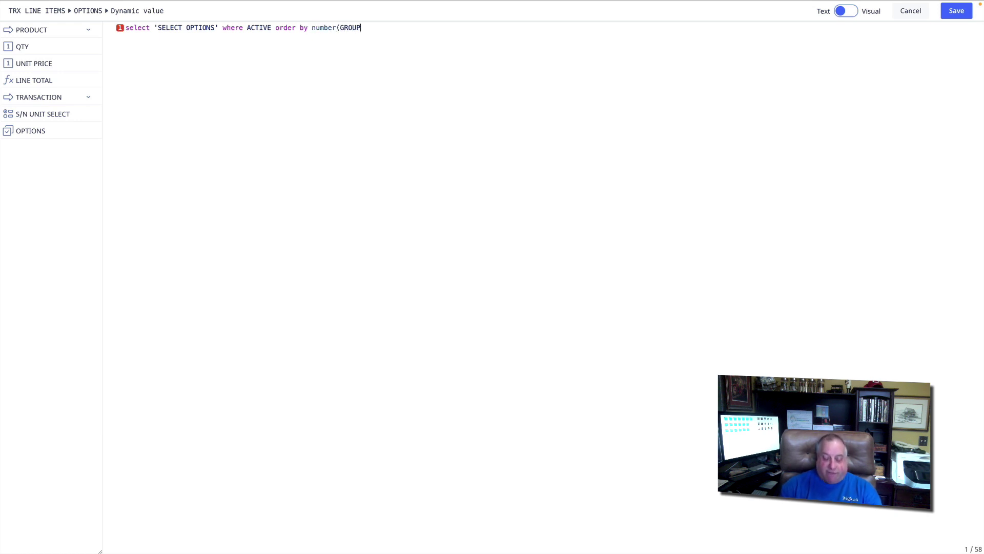
{"action": "type", "text": ")"}
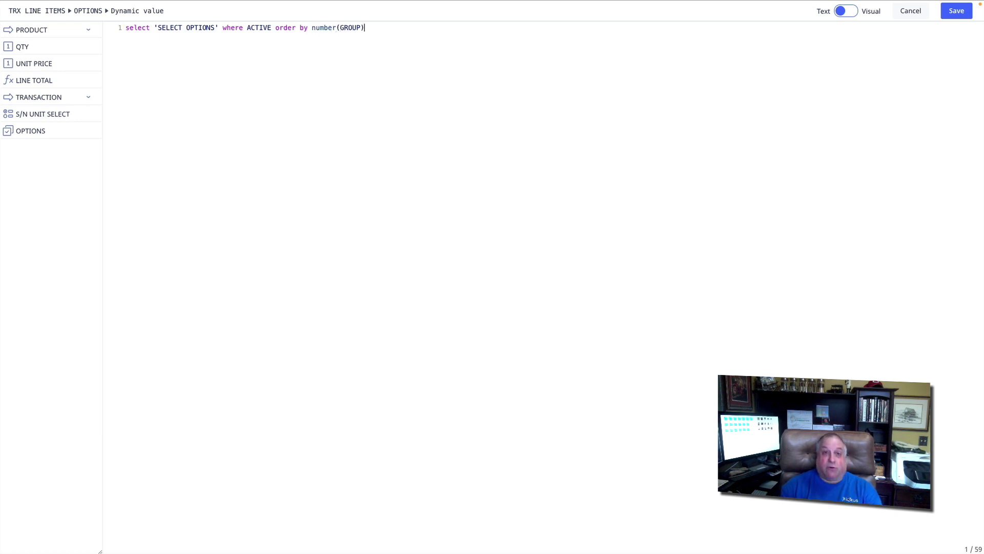
{"action": "left_click", "coordinate": [957, 11]}
{"action": "left_click", "coordinate": [625, 267]}
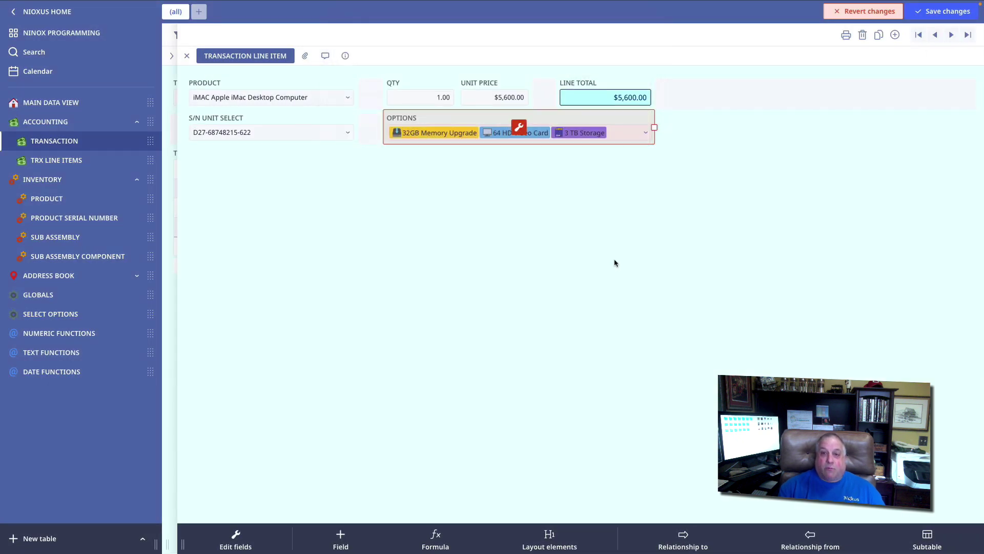
{"action": "left_click", "coordinate": [645, 133]}
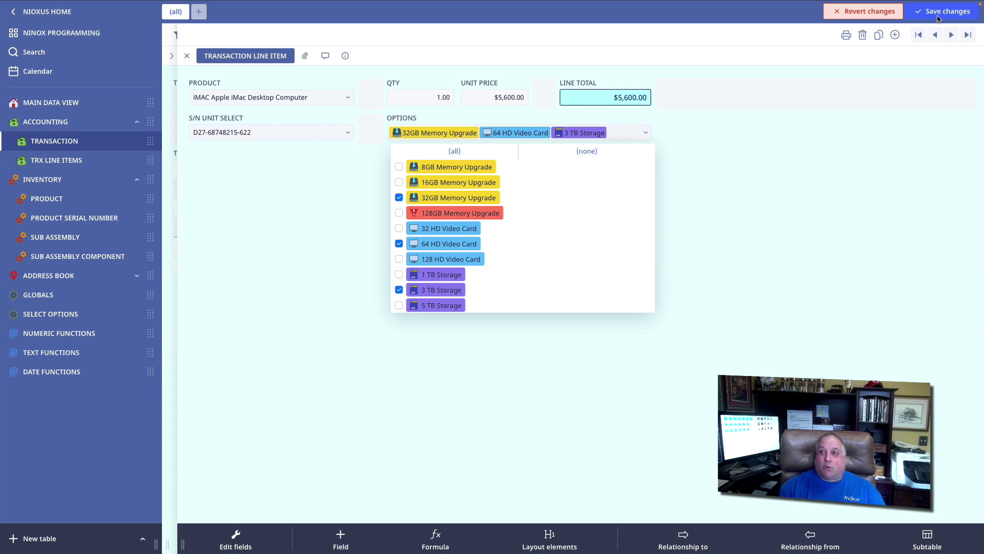
{"action": "left_click", "coordinate": [542, 118]}
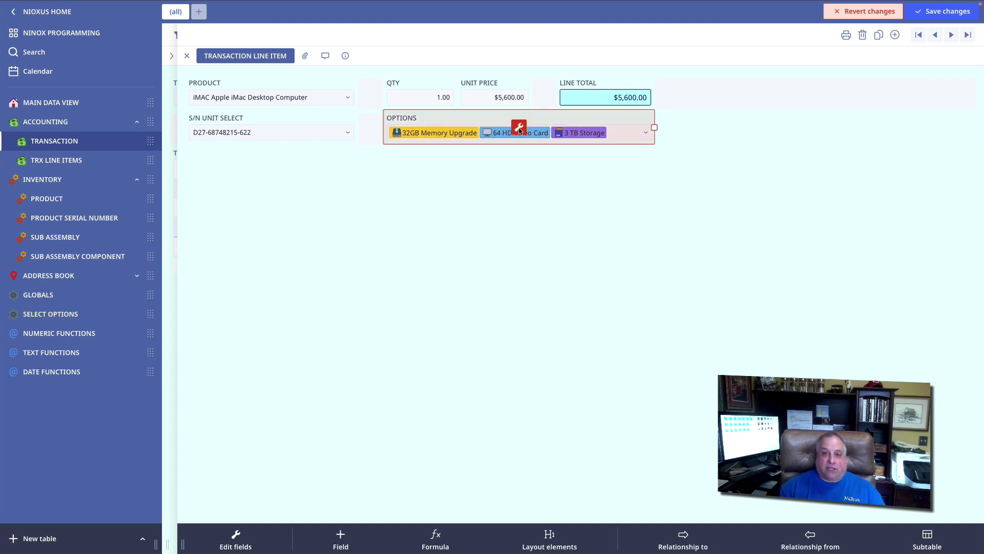
Step: Reopen the Options dynamic value, highlight the ACTIVE filter and order by clause, and save
{"action": "left_click", "coordinate": [520, 129]}
{"action": "left_click", "coordinate": [485, 169]}
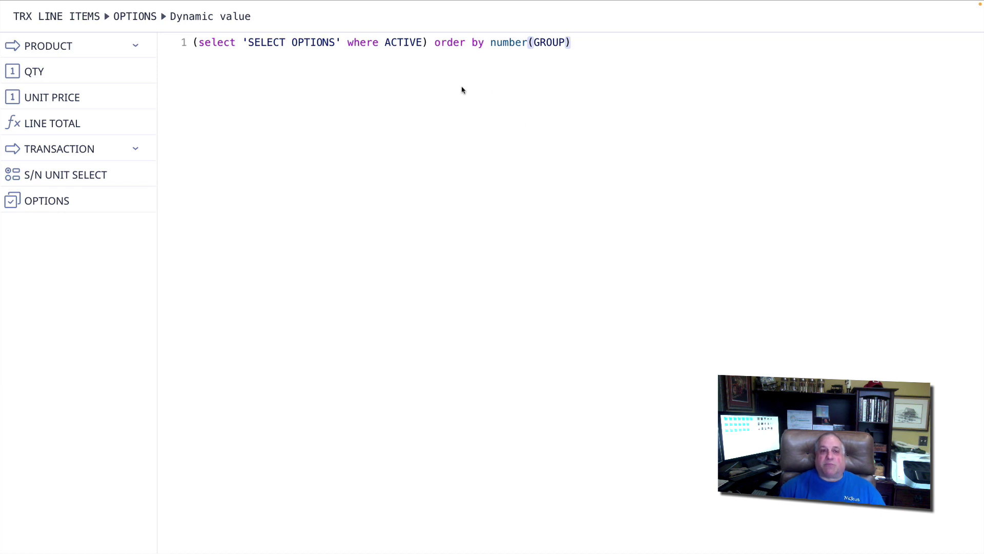
{"action": "left_click", "coordinate": [386, 43]}
{"action": "left_click_drag", "start_coordinate": [385, 43], "coordinate": [423, 41]}
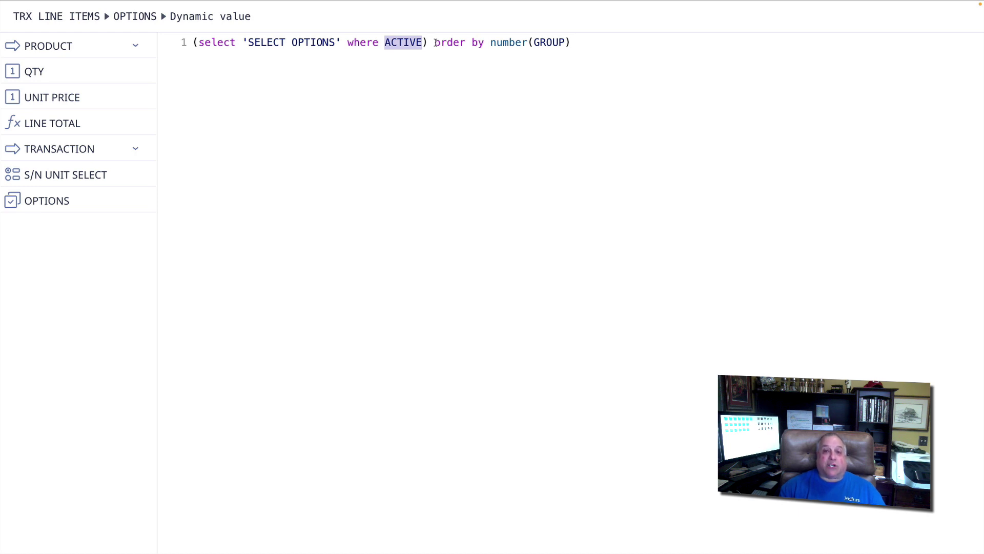
{"action": "left_click_drag", "start_coordinate": [435, 43], "coordinate": [486, 44]}
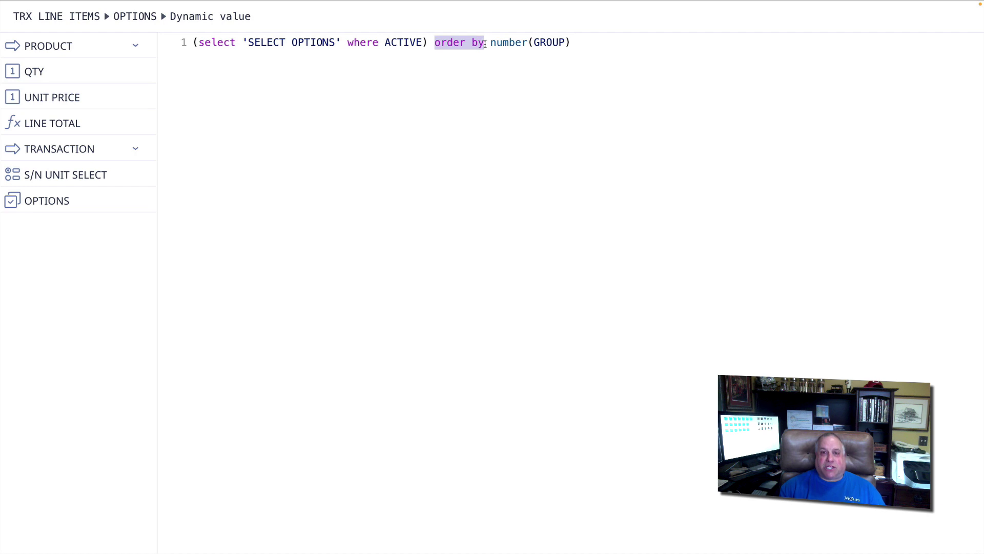
{"action": "left_click", "coordinate": [471, 139]}
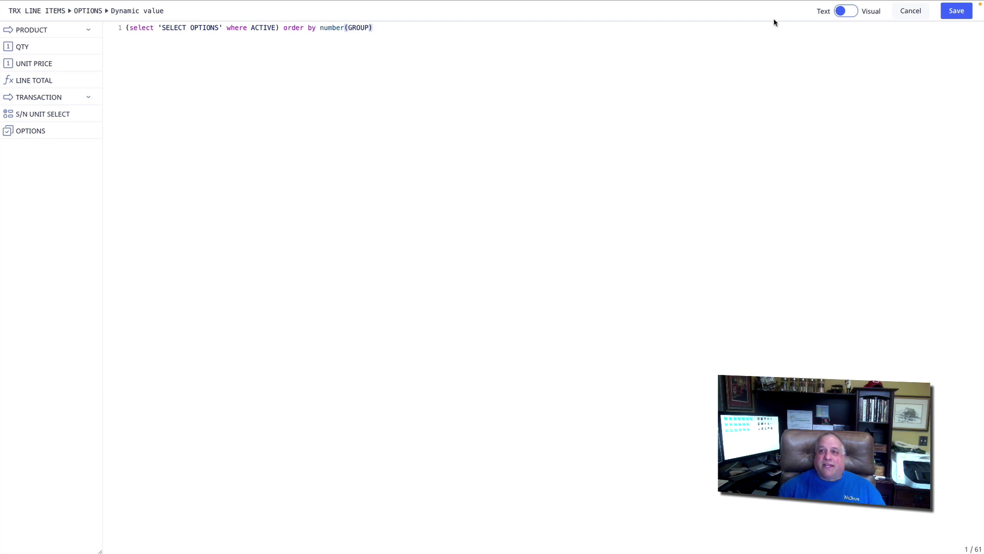
{"action": "left_click", "coordinate": [907, 13]}
Step: Confirm the Options field settings, then check the S/N UNIT SELECT and Options choice lists
{"action": "left_click", "coordinate": [625, 267]}
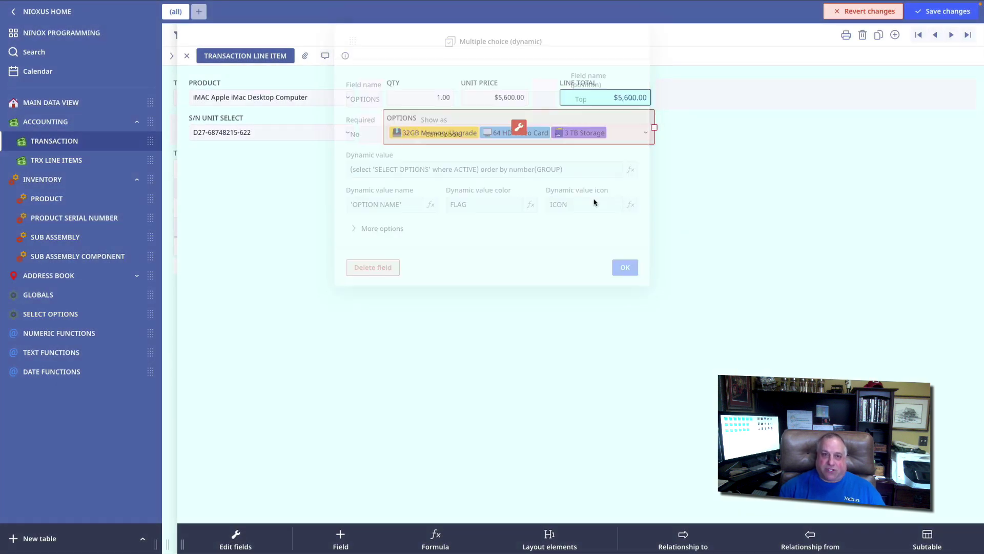
{"action": "left_click", "coordinate": [299, 134]}
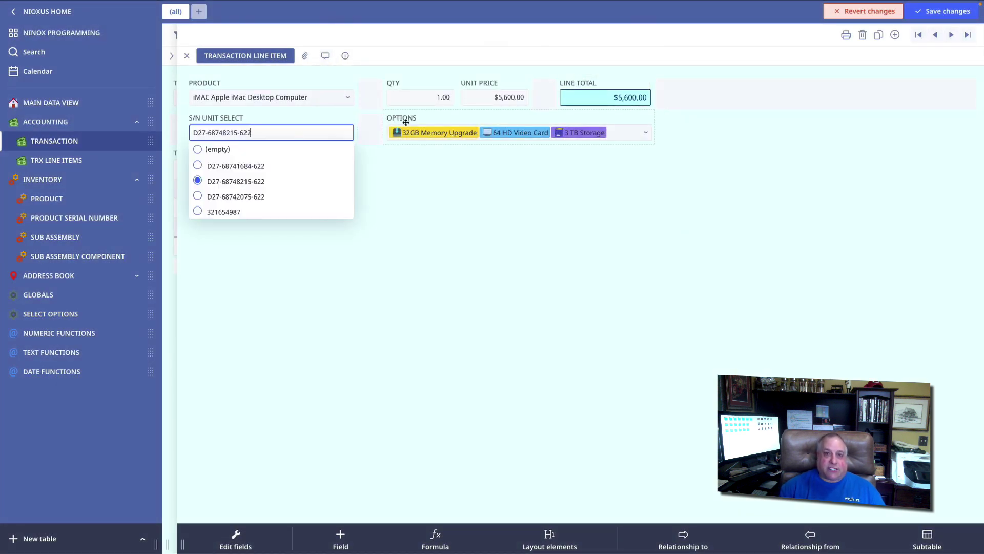
{"action": "left_click", "coordinate": [647, 134]}
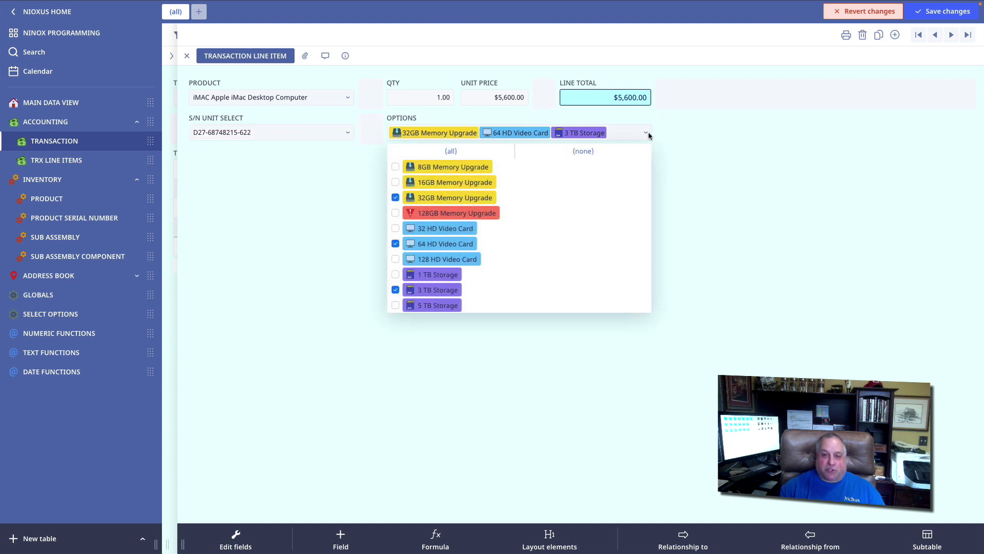
{"action": "left_click", "coordinate": [760, 153]}
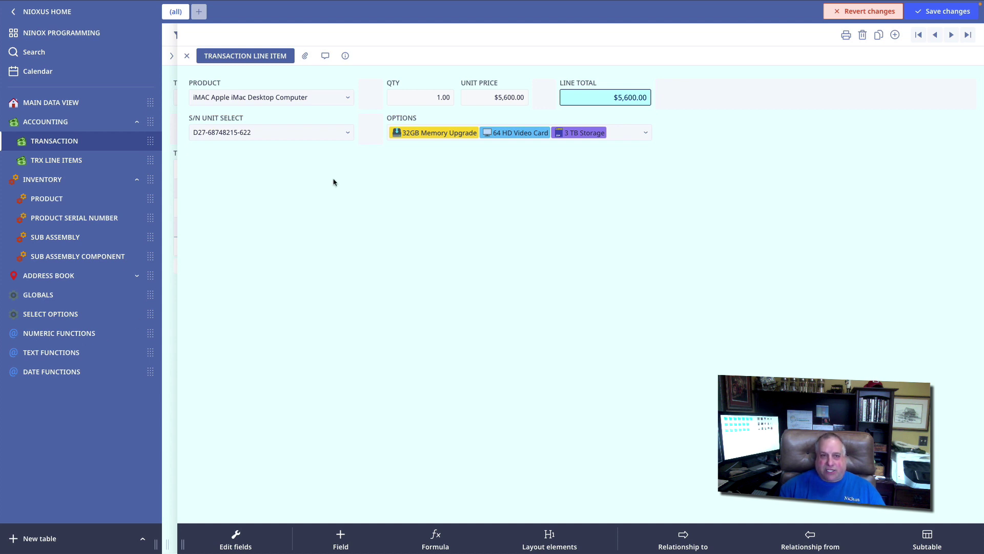
{"action": "left_click", "coordinate": [347, 133]}
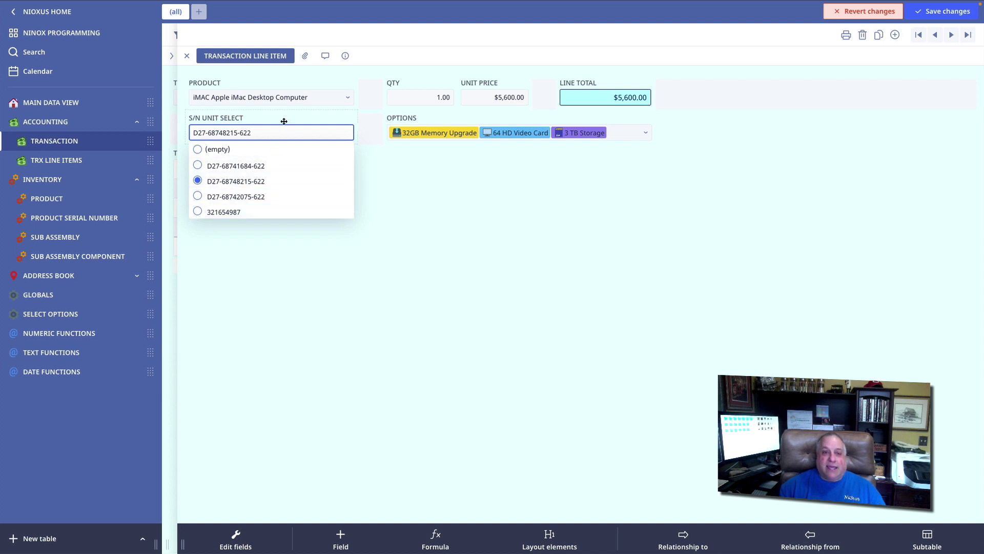
{"action": "left_click", "coordinate": [416, 211]}
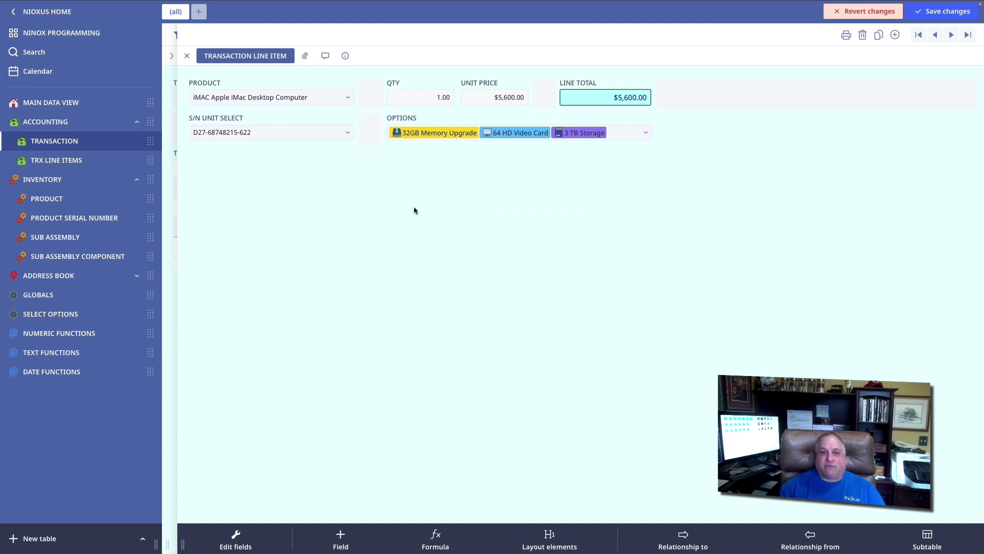
{"action": "left_click", "coordinate": [340, 540]}
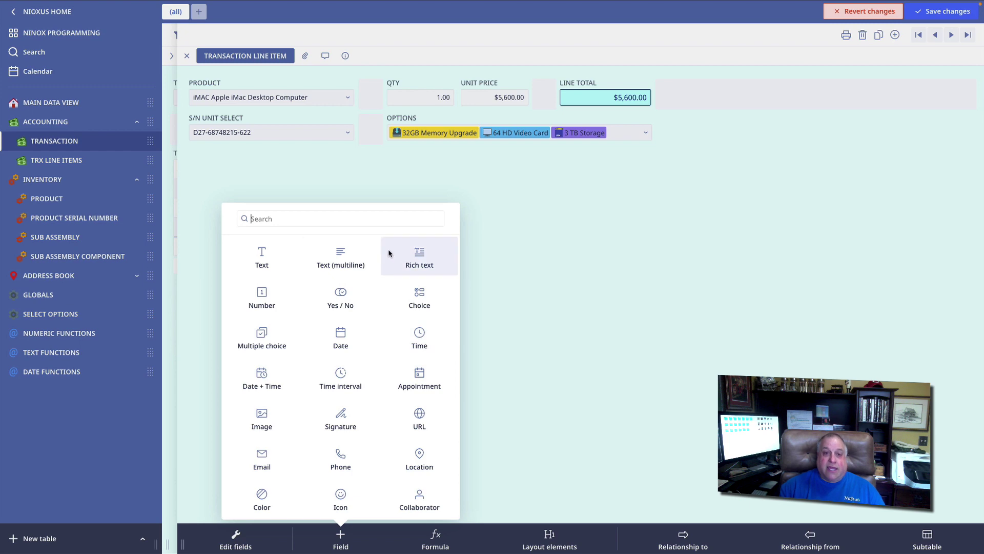
{"action": "left_click", "coordinate": [500, 348]}
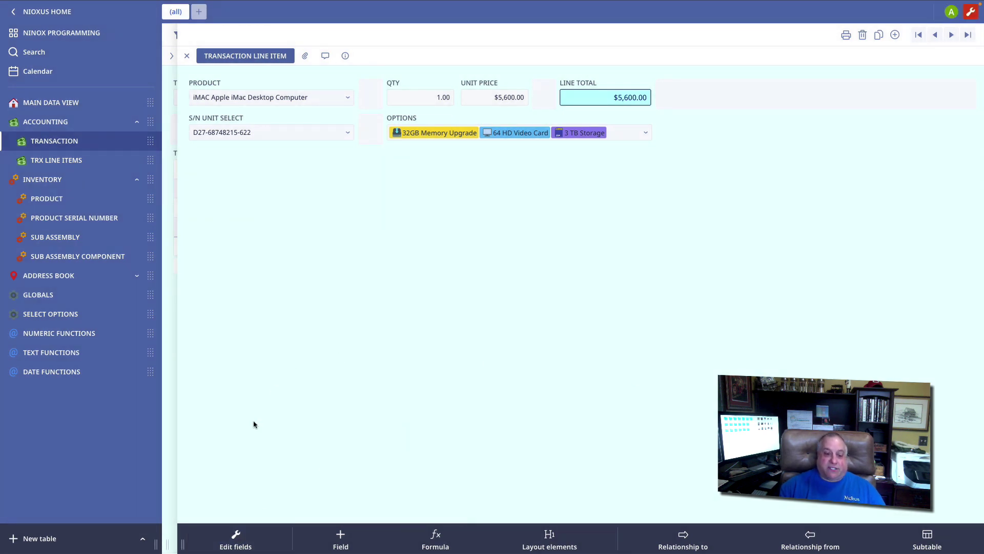
{"action": "left_click", "coordinate": [236, 539]}
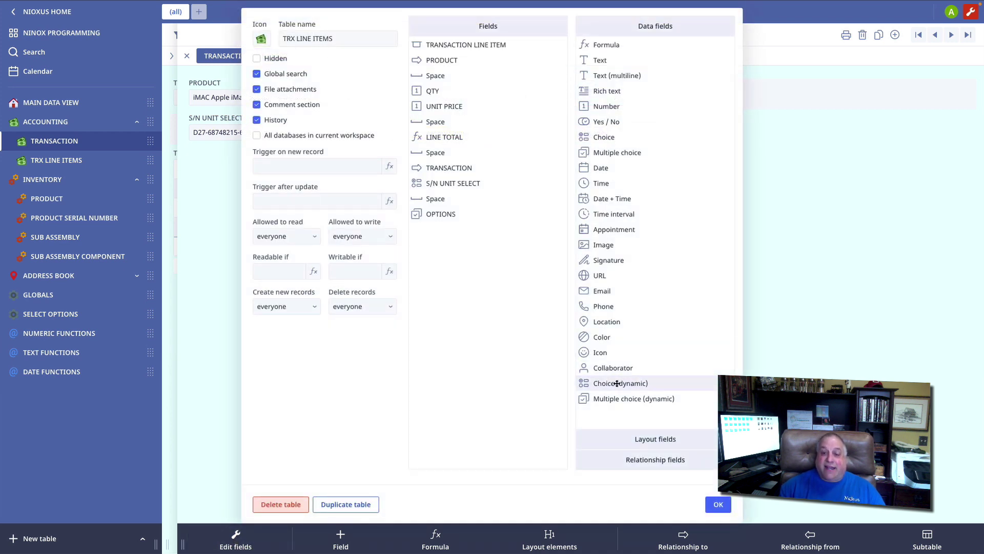
{"action": "mouse_move", "coordinate": [616, 384]}
{"action": "left_mouse_down"}
{"action": "mouse_move", "coordinate": [456, 361]}
{"action": "mouse_move", "coordinate": [577, 387]}
{"action": "mouse_move", "coordinate": [449, 341]}
{"action": "mouse_move", "coordinate": [608, 399]}
{"action": "left_mouse_up"}
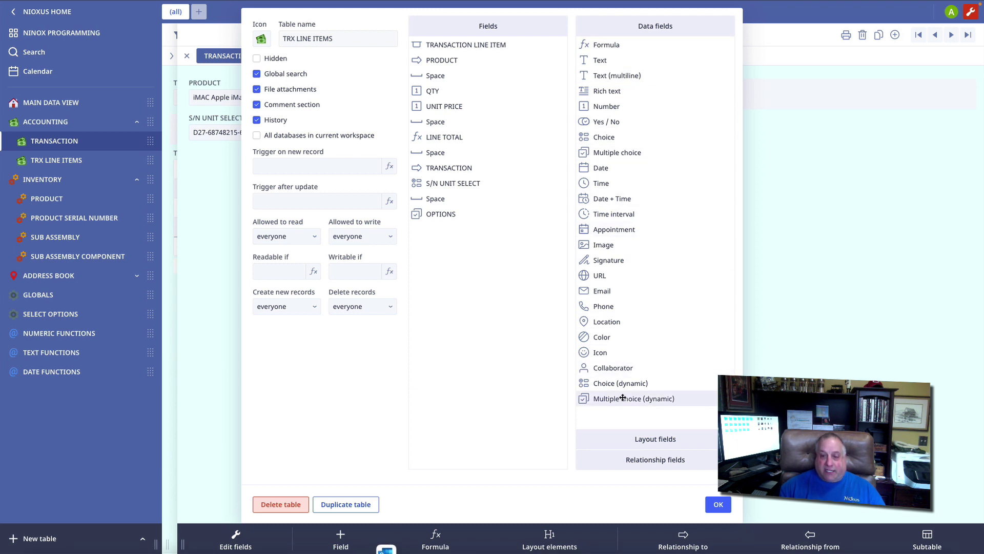
{"action": "left_click", "coordinate": [713, 504]}
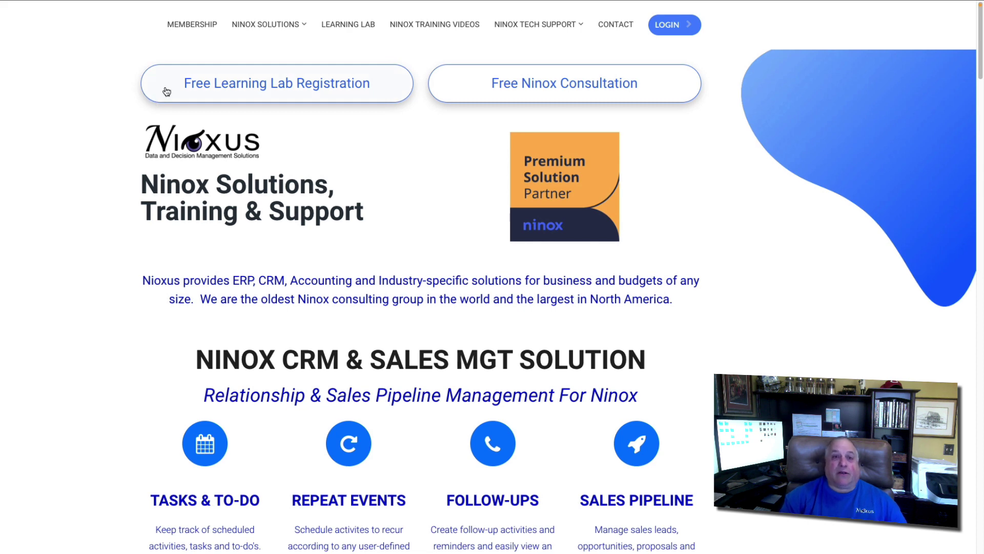
{"action": "mouse_move", "coordinate": [245, 28]}
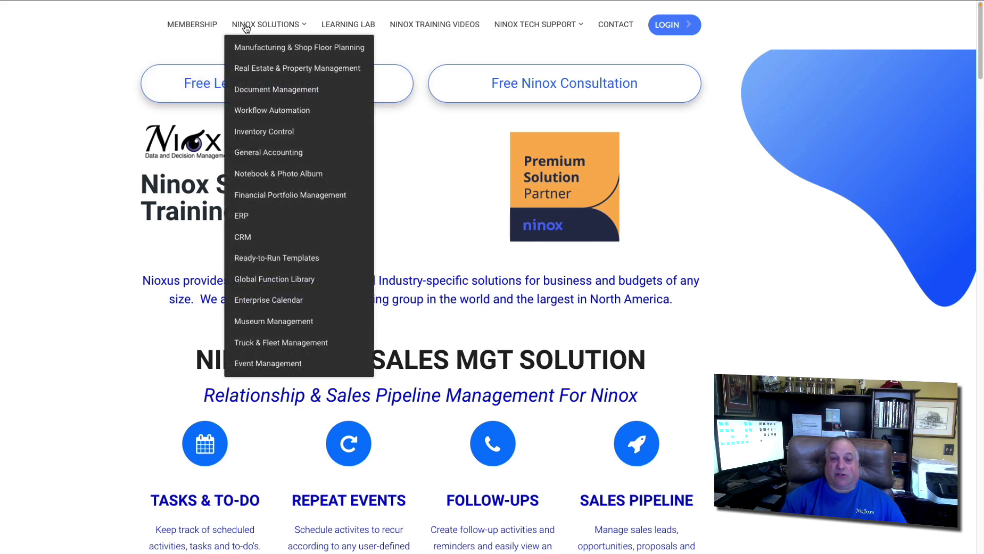
{"action": "mouse_move", "coordinate": [528, 26]}
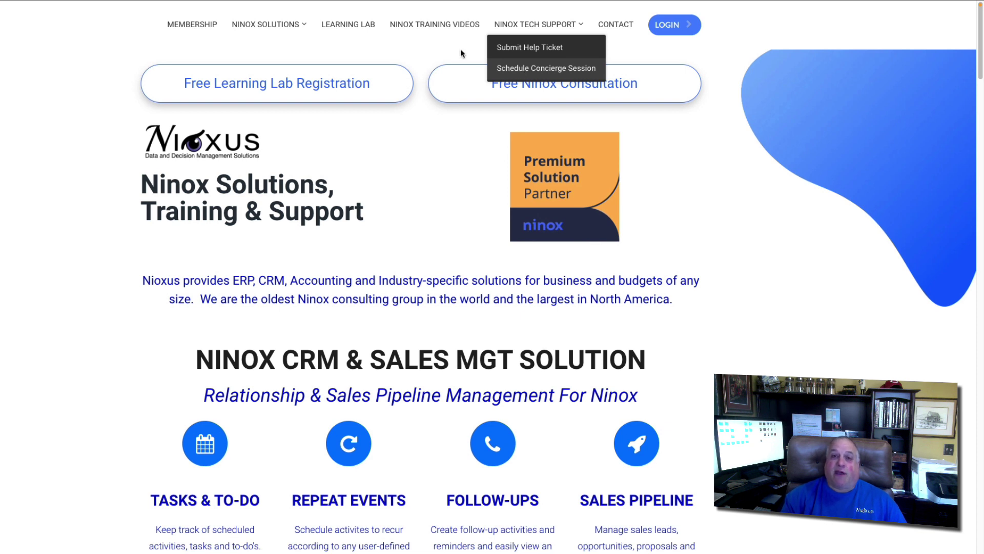
Step: Go to the Free Learning Lab Registration page for the Ninox Learning Lab Zoom webinar
{"action": "left_click", "coordinate": [309, 91]}
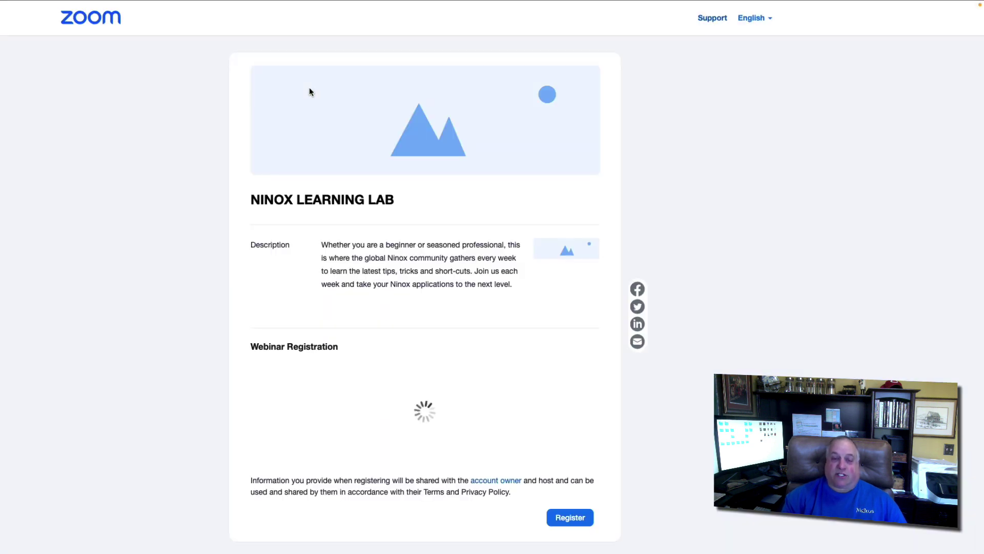